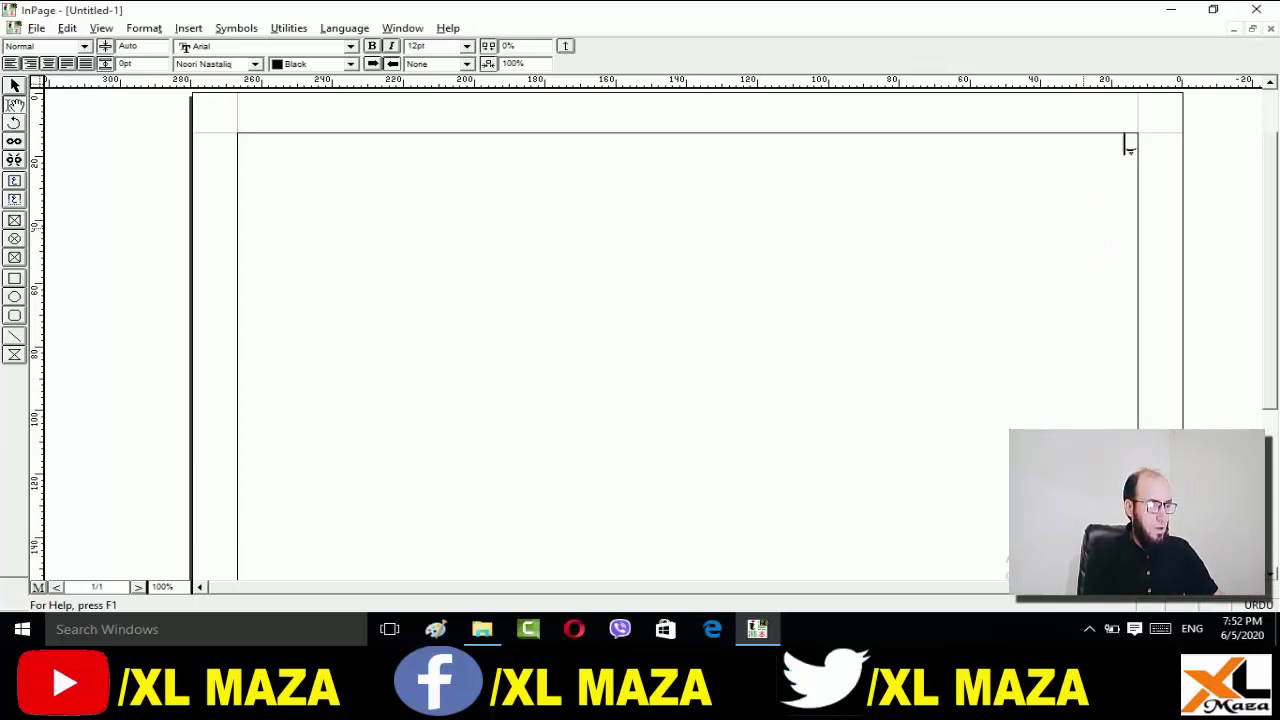
Step: Finish the Urdu line with 'باد' so the page reads پاکستان زندہ باد
{"action": "type", "text": "ب"}
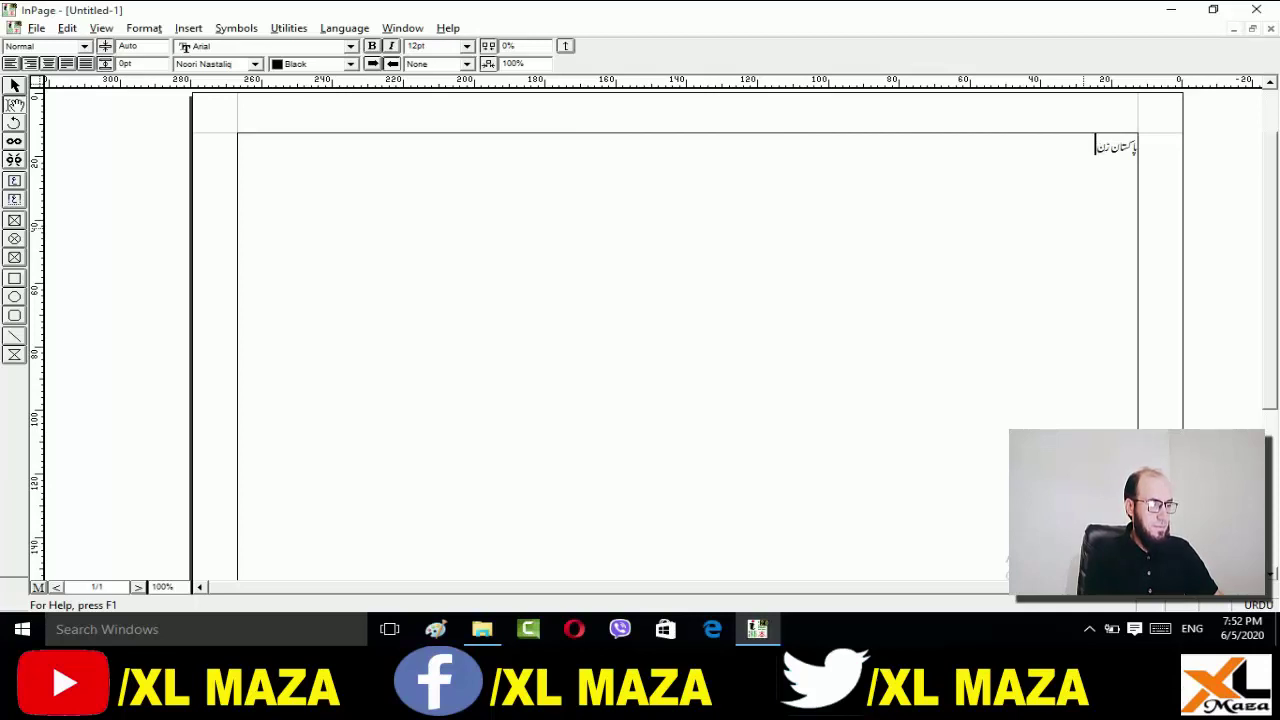
{"action": "type", "text": "اد"}
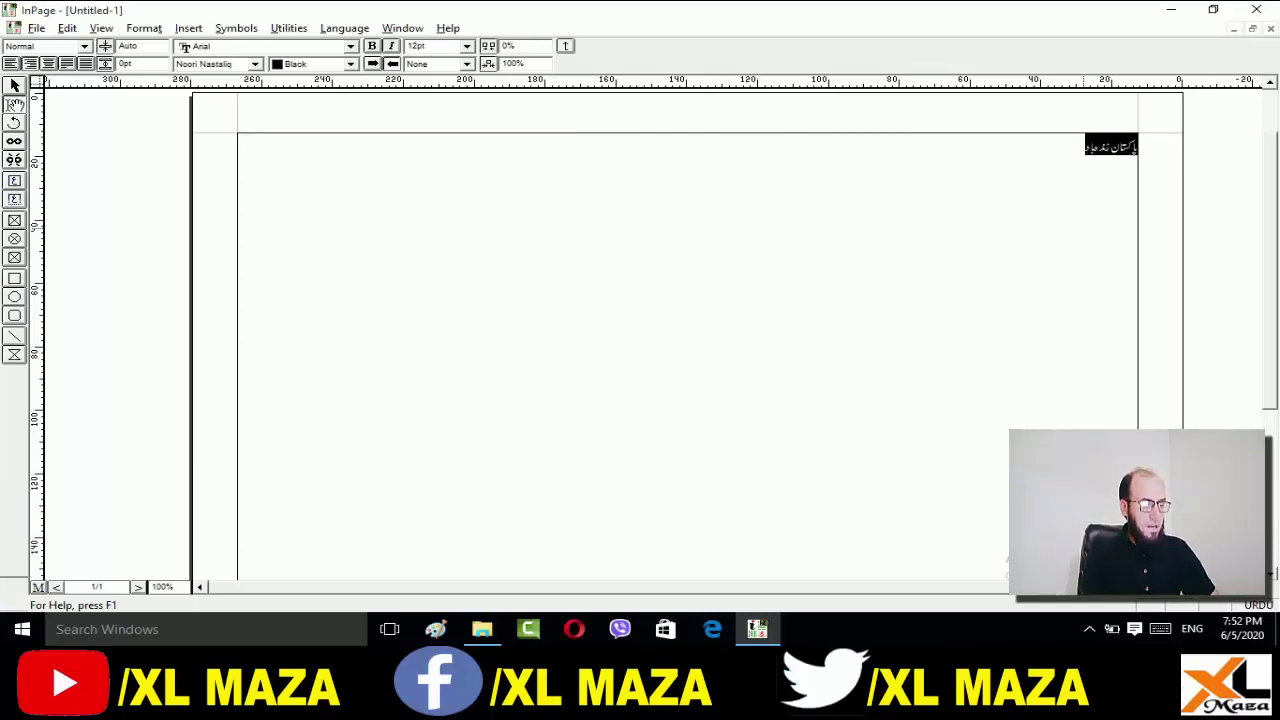
{"action": "key", "text": "Left"}
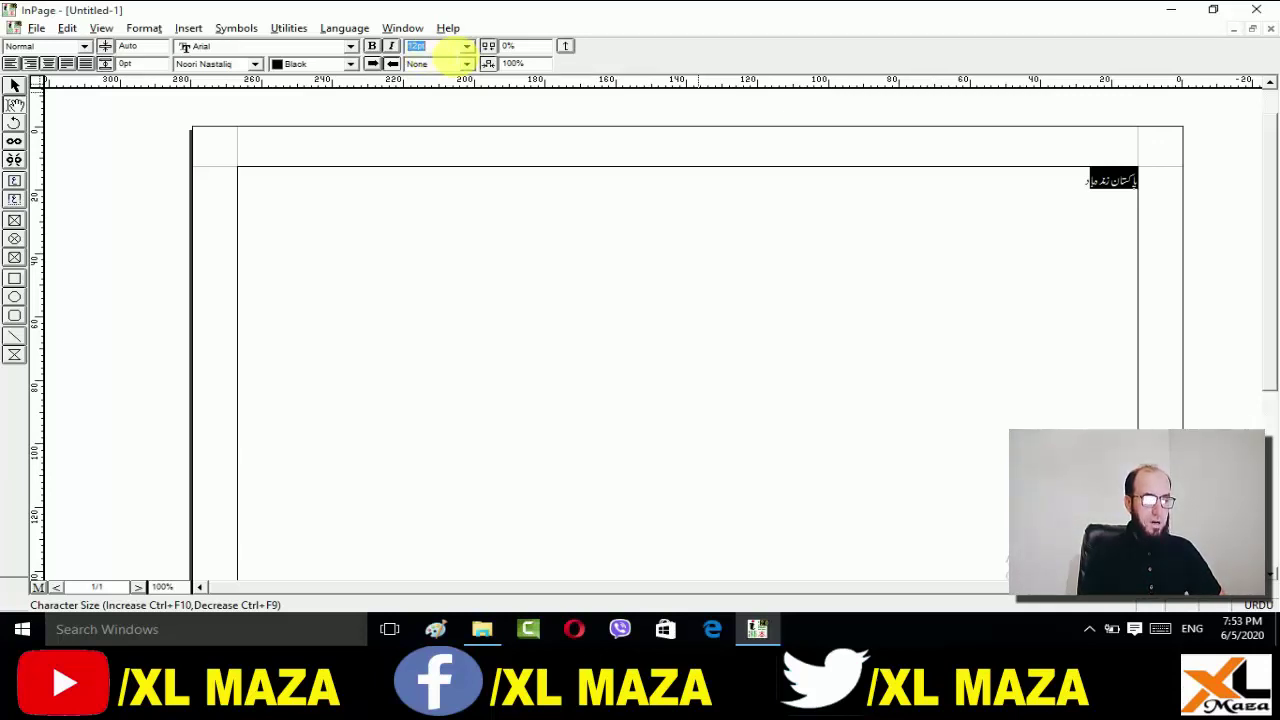
Step: Apply 60pt to the whole پاکستان زندہ باد line, then remove the phrase from the page
{"action": "left_click", "coordinate": [467, 48]}
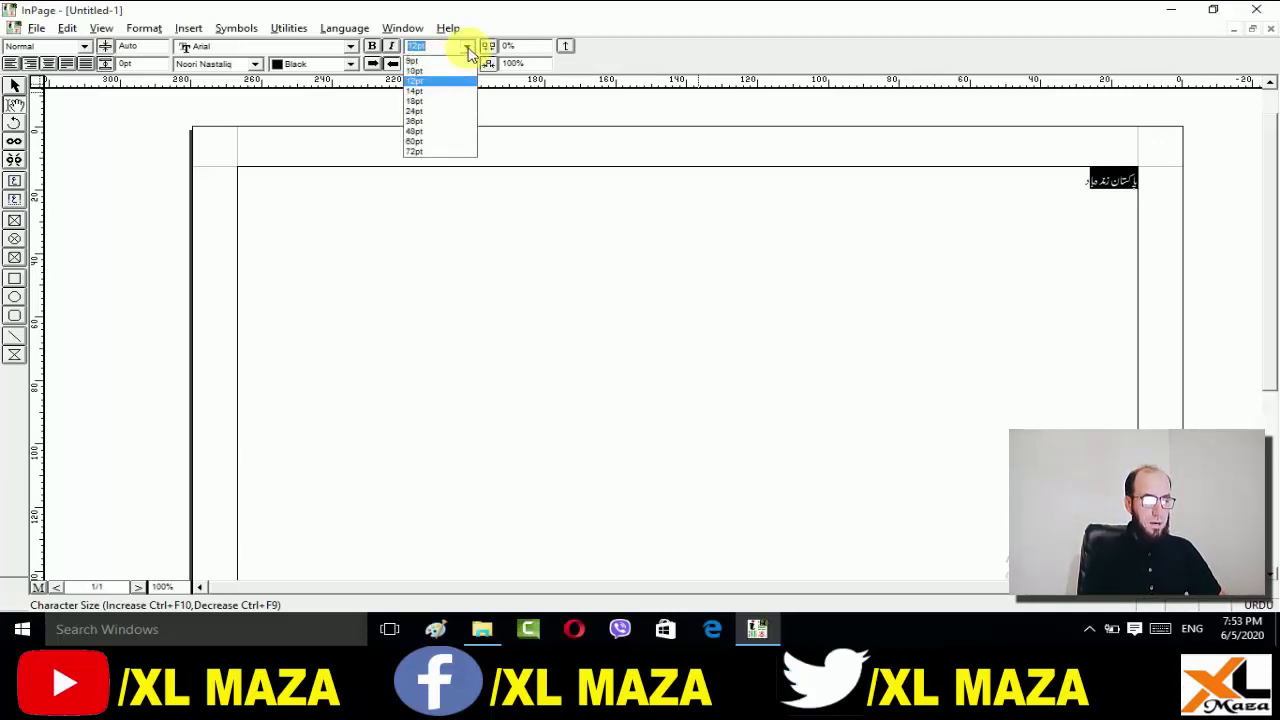
{"action": "left_click", "coordinate": [438, 143]}
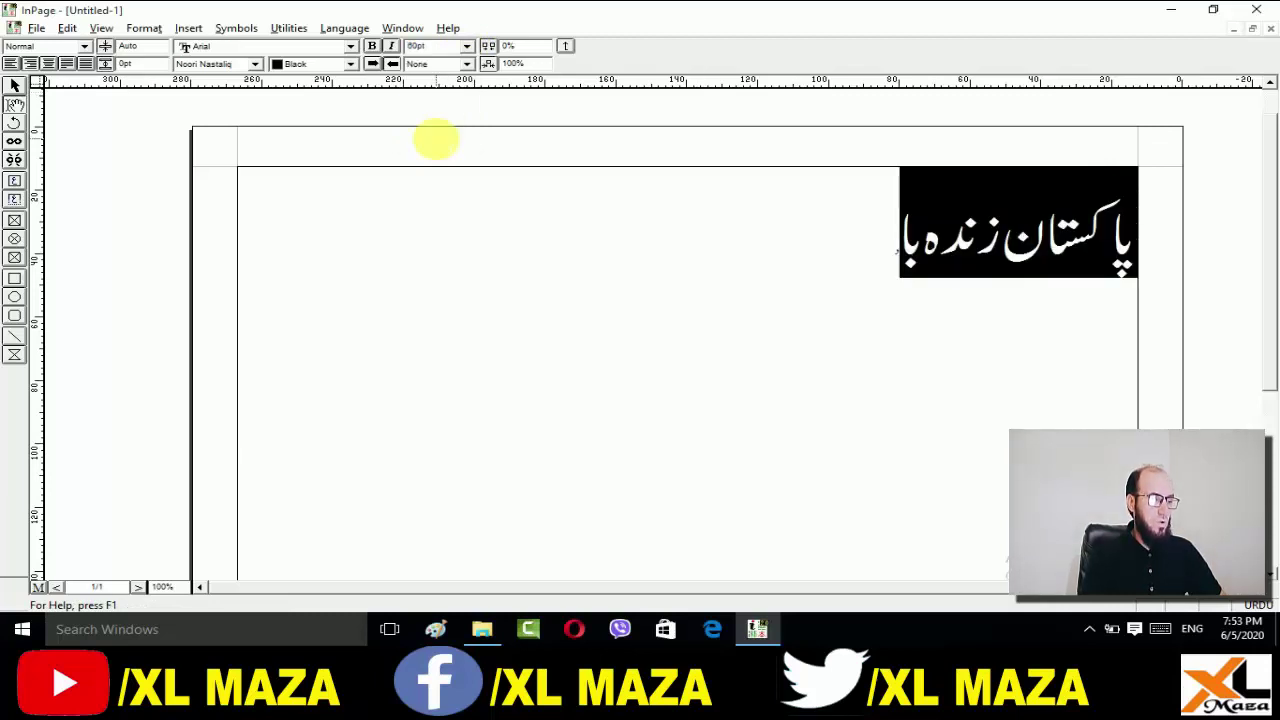
{"action": "key", "text": "End"}
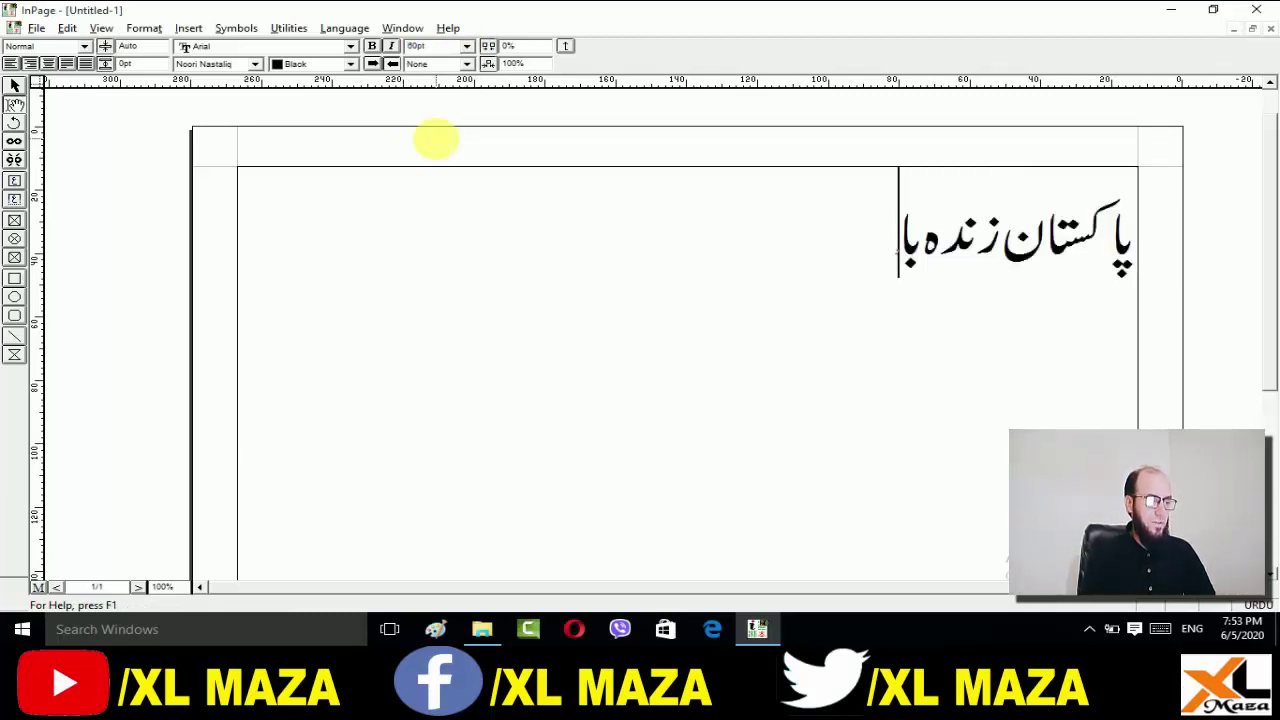
{"action": "key", "text": "ctrl+shift+Right"}
{"action": "key", "text": "ctrl+shift+Right"}
{"action": "key", "text": "ctrl+shift+Right"}
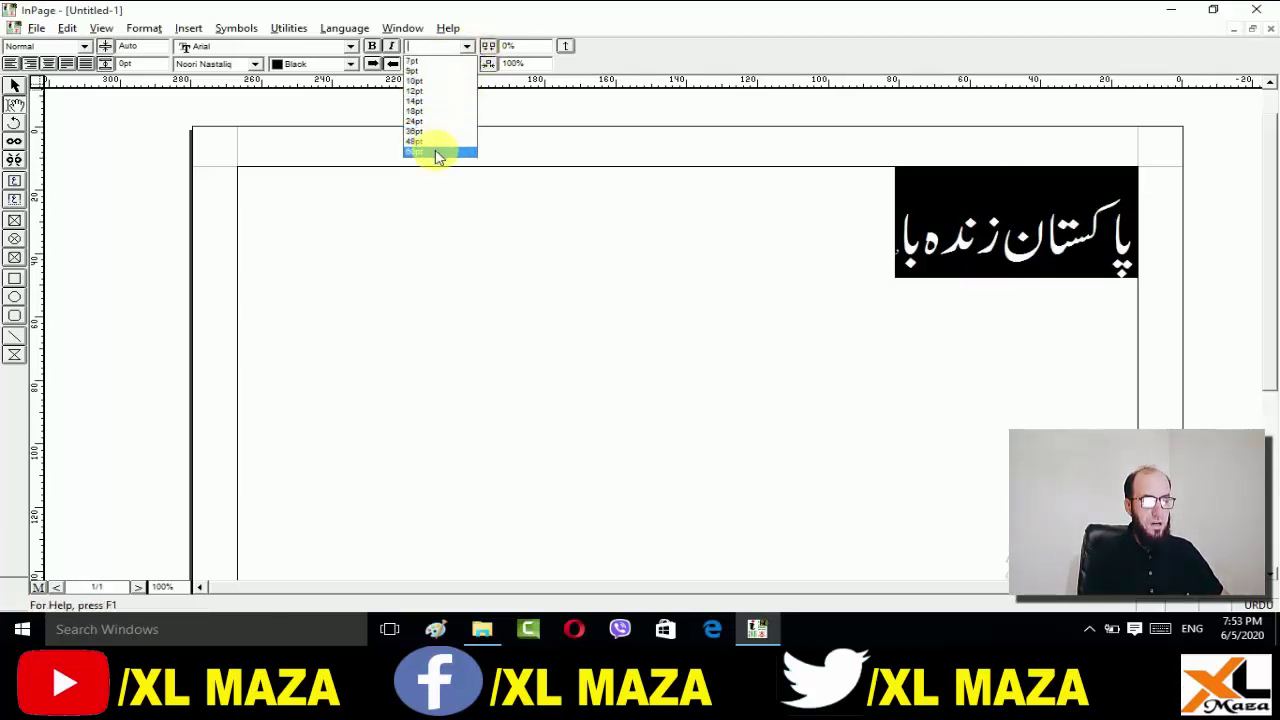
{"action": "left_click", "coordinate": [437, 153]}
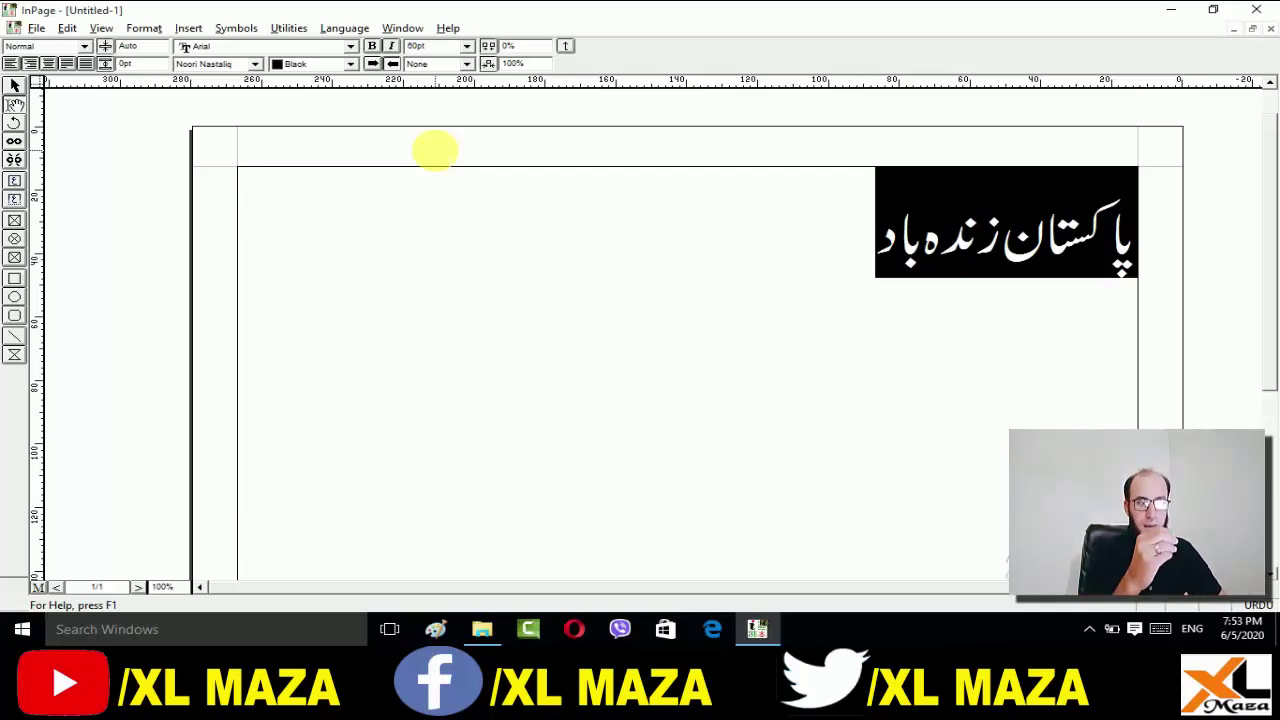
{"action": "key", "text": "ctrl+z"}
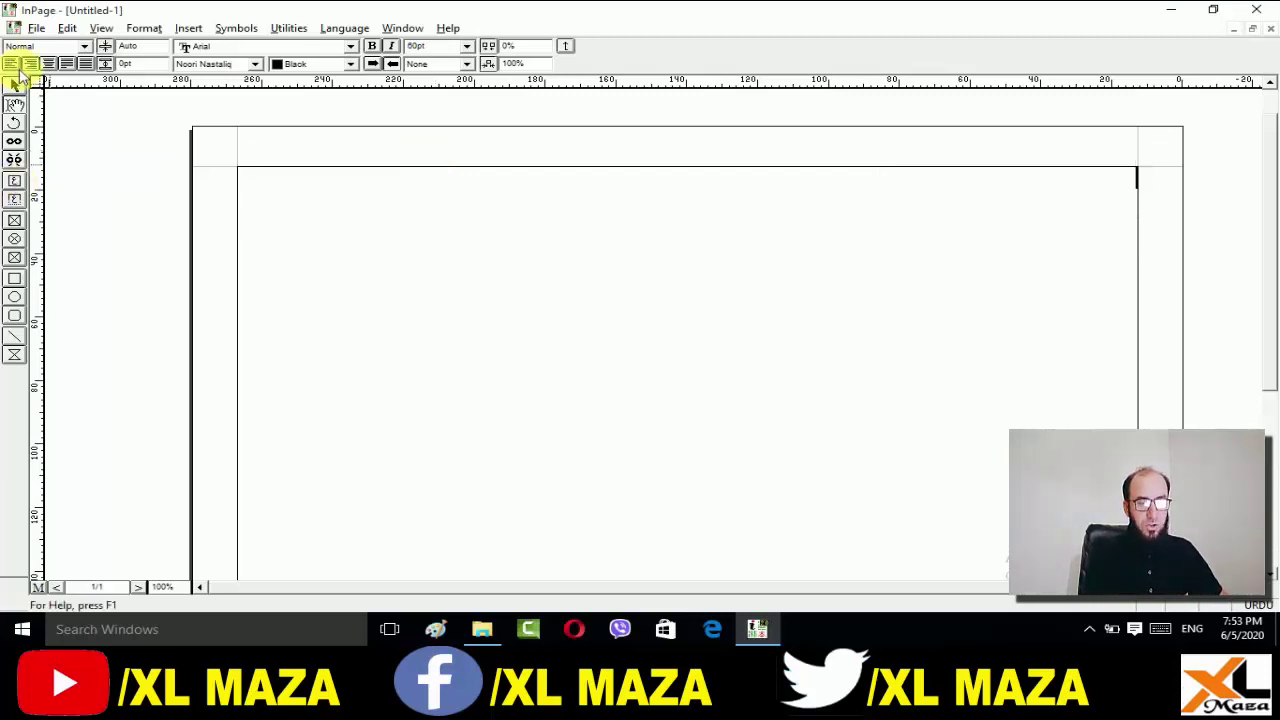
Step: Draw a wide trial text box, paste the Urdu phrase into it, then erase that text
{"action": "left_click", "coordinate": [16, 180]}
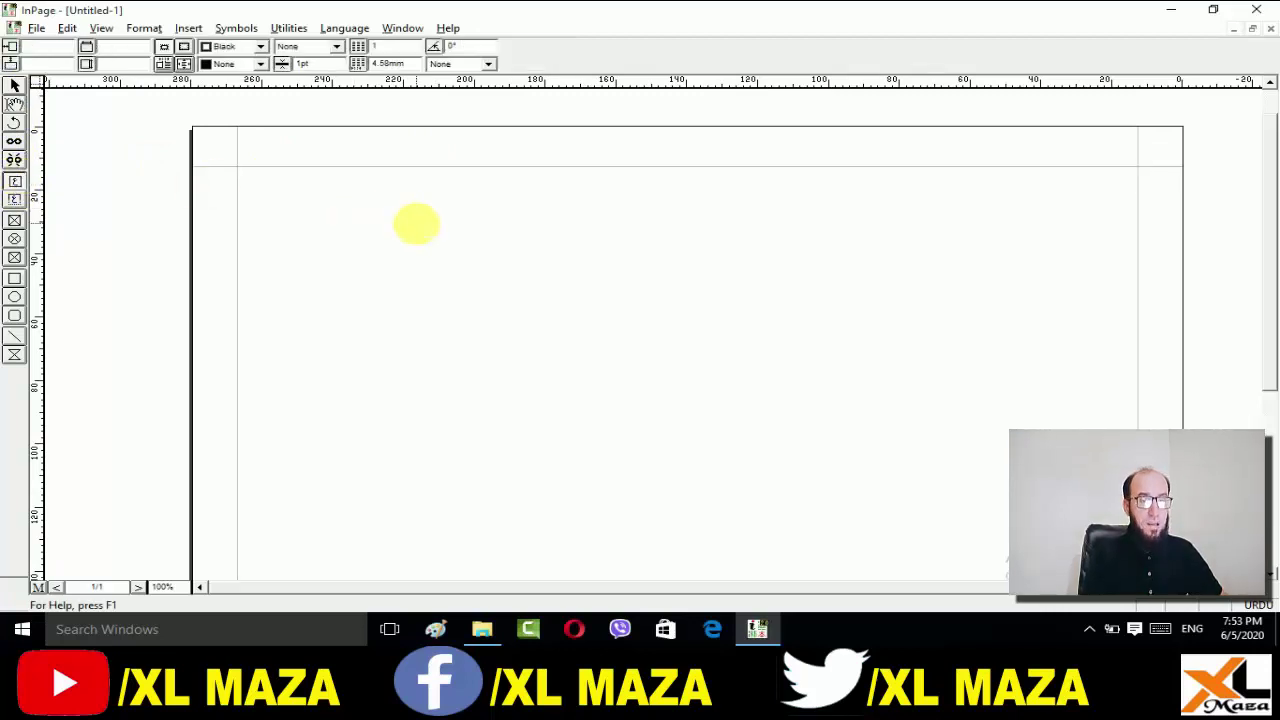
{"action": "left_click_drag", "start_coordinate": [372, 219], "coordinate": [1012, 432]}
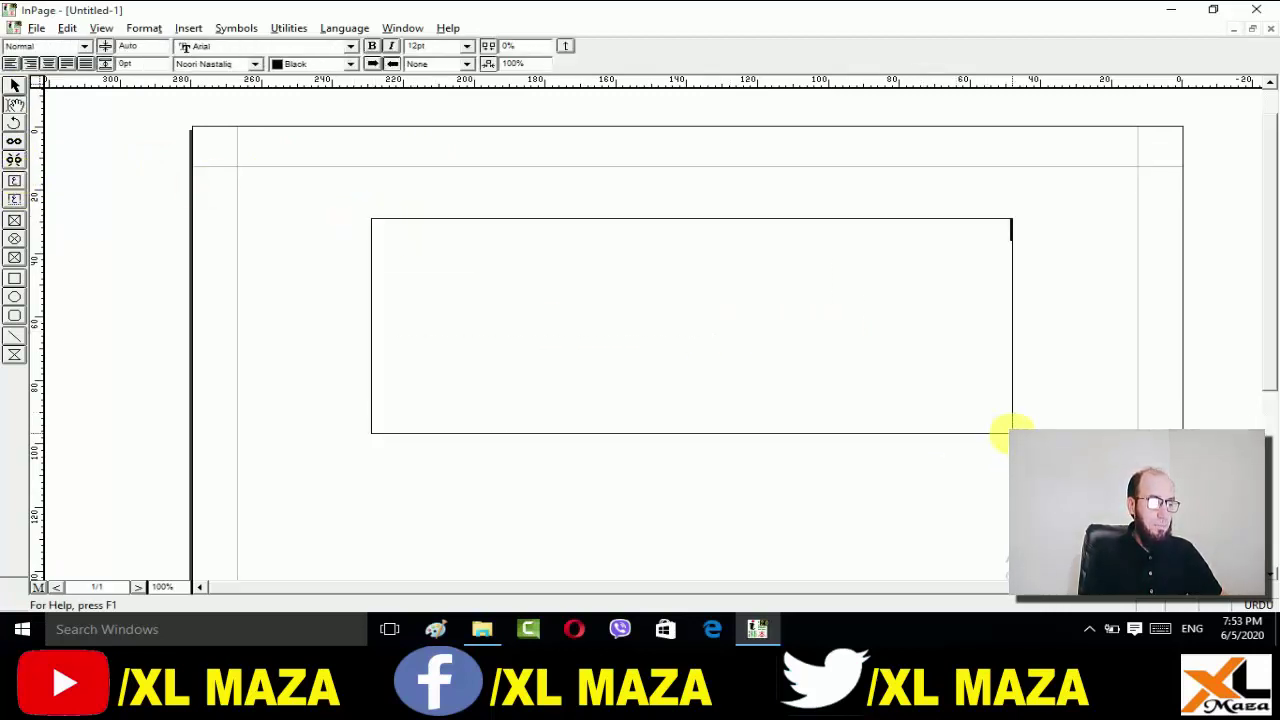
{"action": "key", "text": "ctrl+v"}
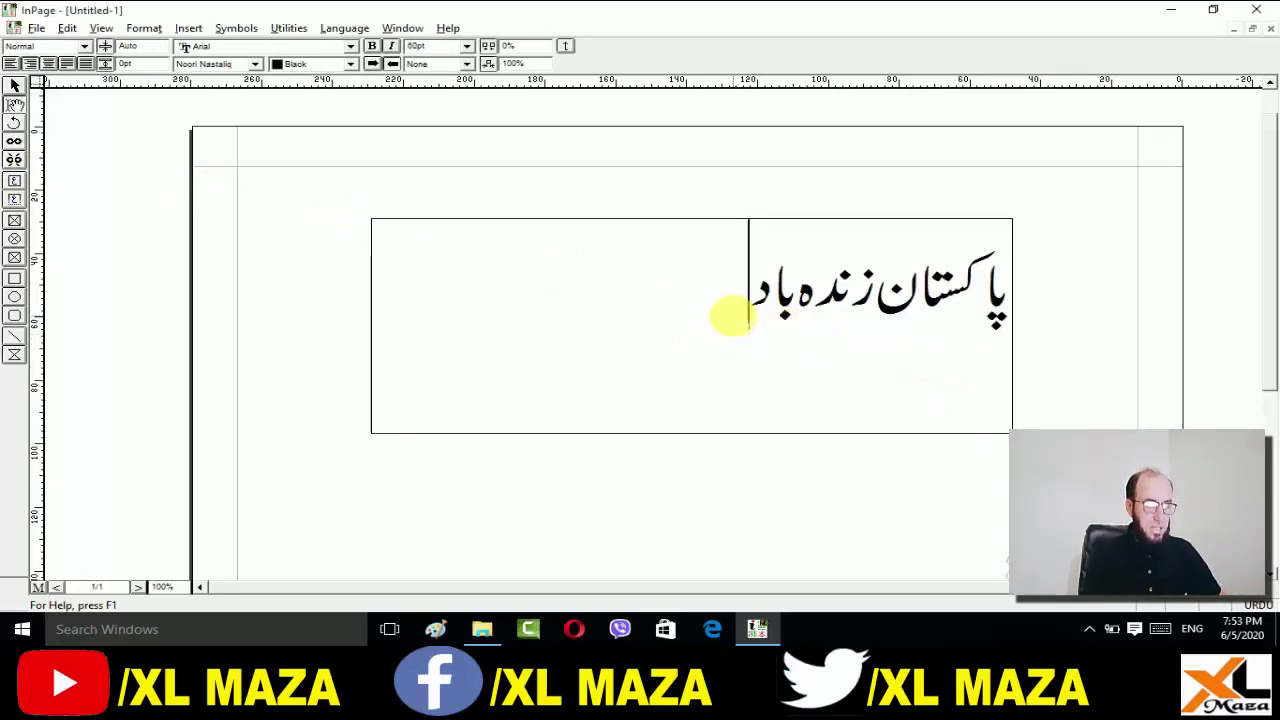
{"action": "key", "text": "BackSpace"}
{"action": "key", "text": "BackSpace"}
{"action": "key", "text": "BackSpace"}
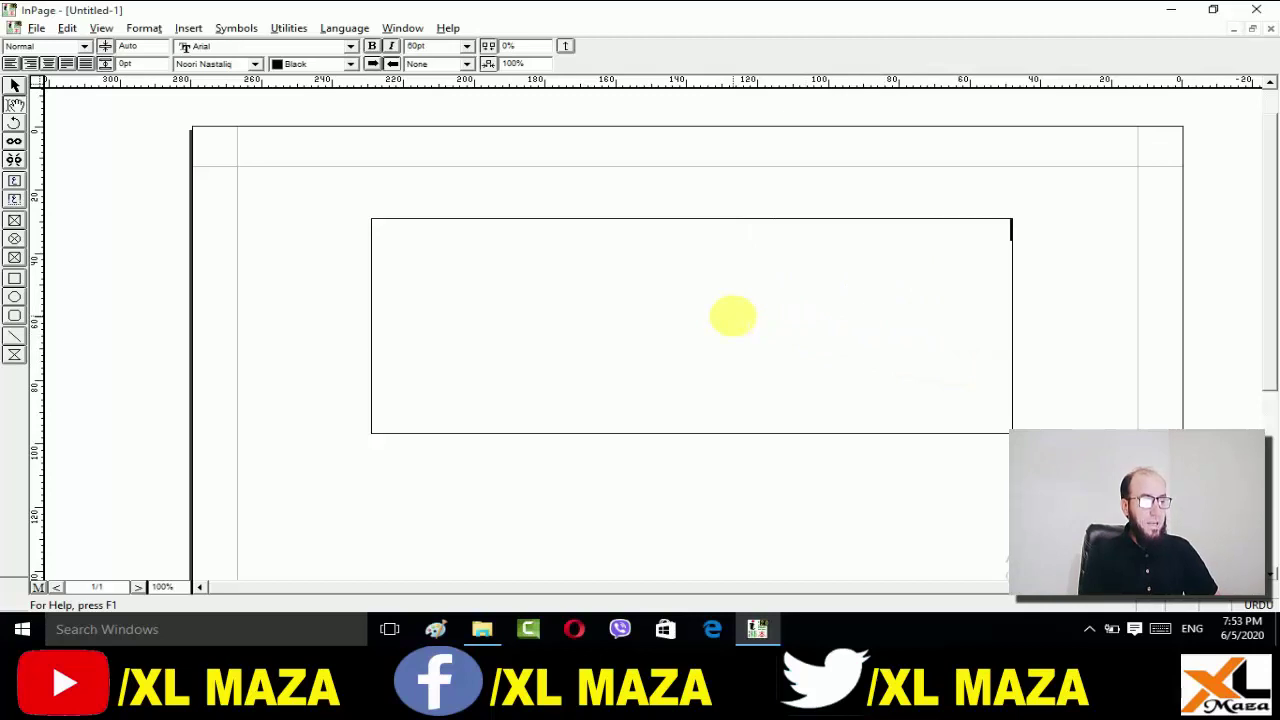
Step: Delete the page's main text column and draw a new text box in the page centre
{"action": "left_click", "coordinate": [561, 212]}
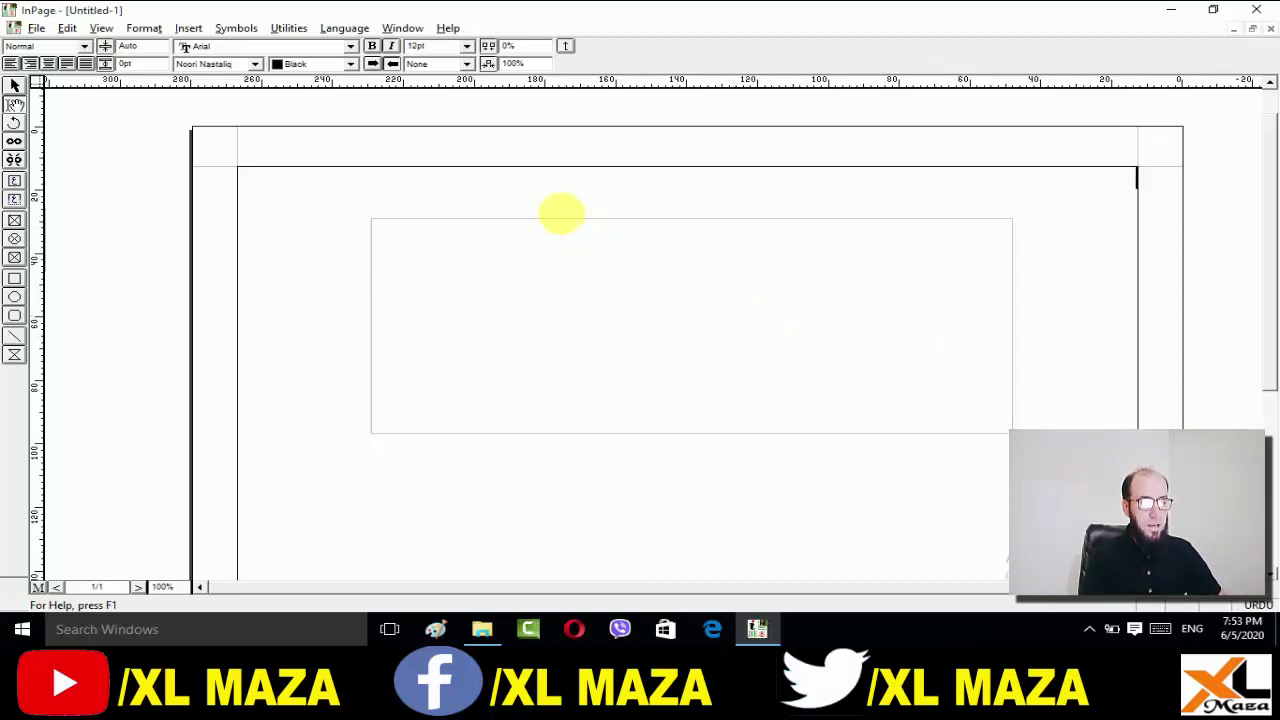
{"action": "left_click", "coordinate": [15, 85]}
{"action": "left_click", "coordinate": [428, 222]}
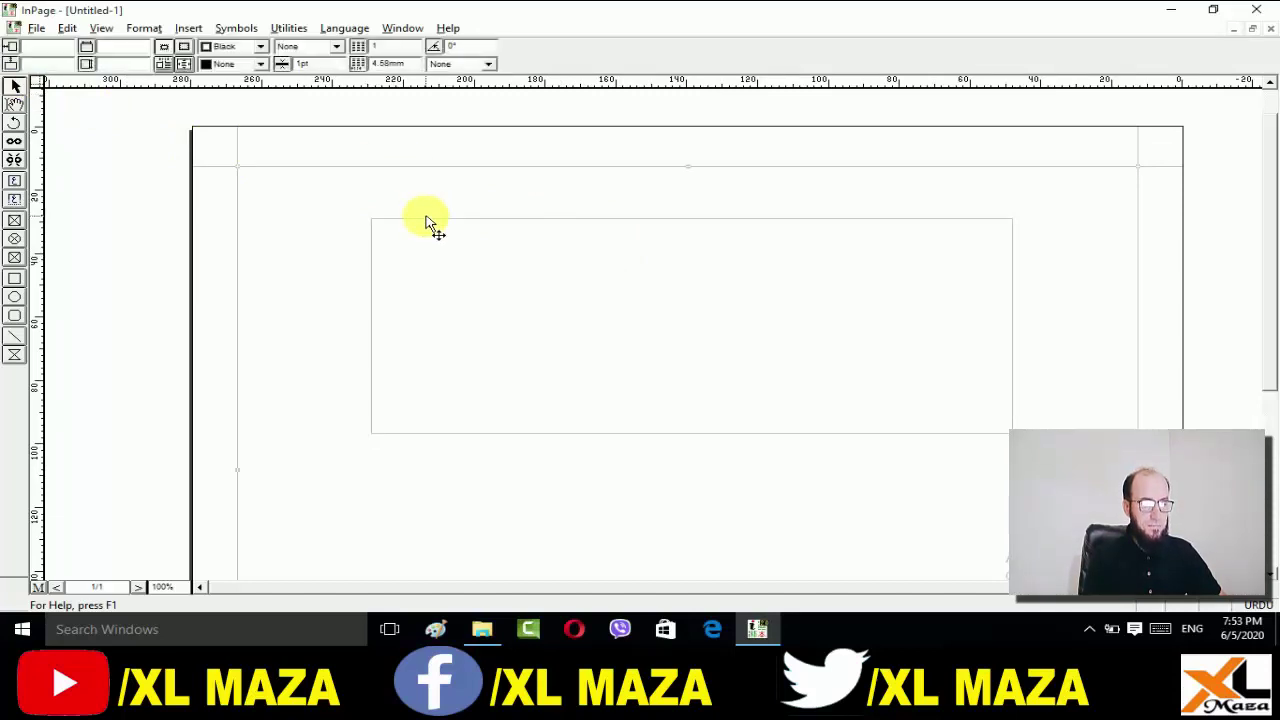
{"action": "key", "text": "Delete"}
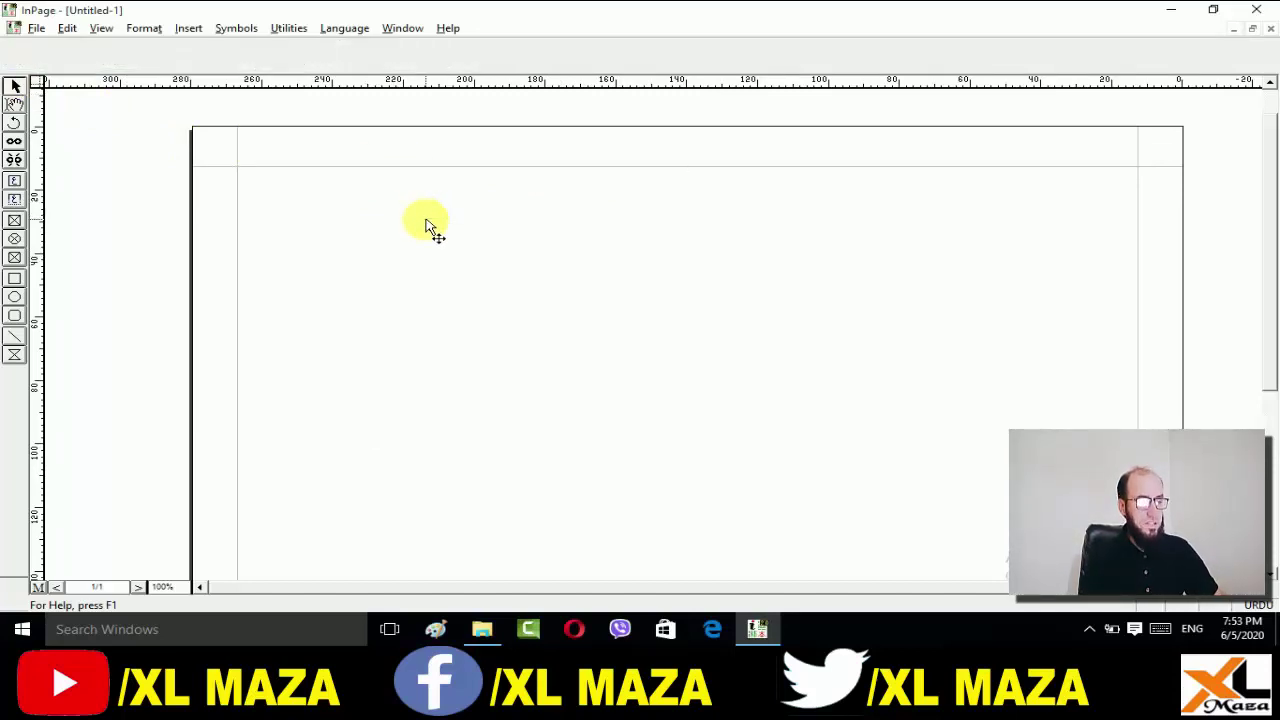
{"action": "left_click", "coordinate": [15, 181]}
{"action": "left_click_drag", "start_coordinate": [318, 231], "coordinate": [1017, 479]}
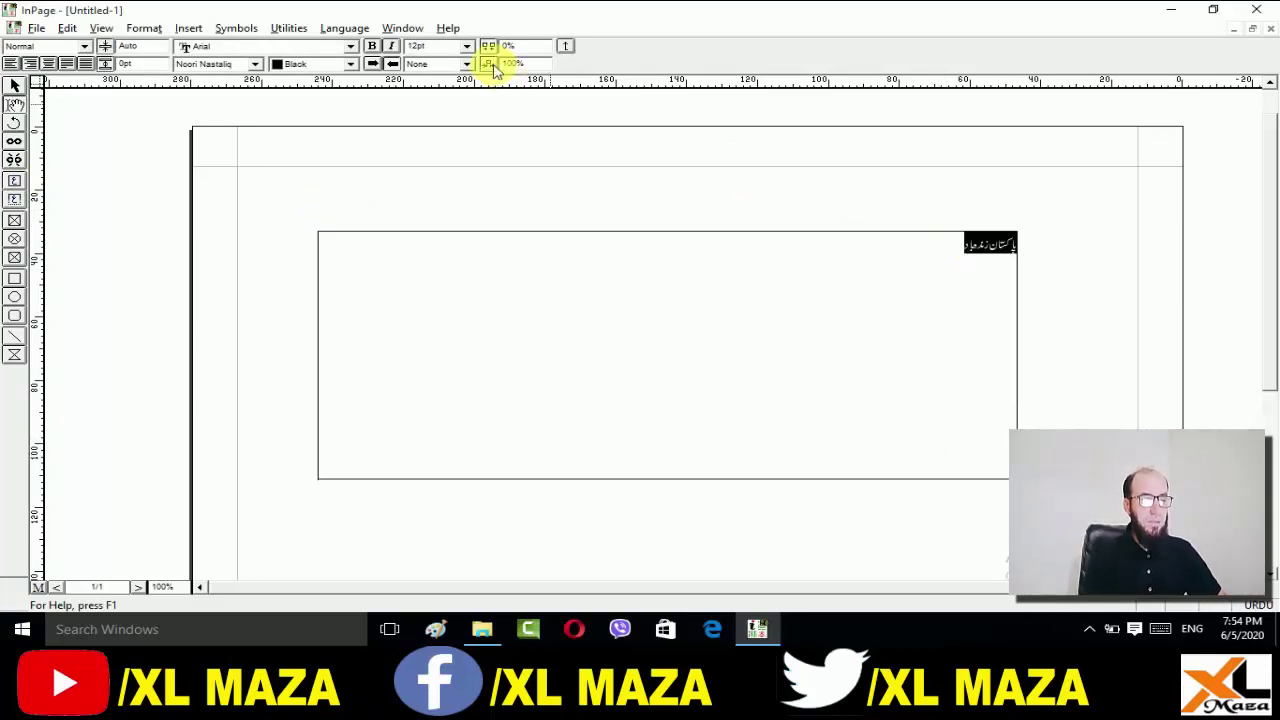
Step: Set the Urdu phrase in the text box to 72pt
{"action": "left_click", "coordinate": [467, 46]}
{"action": "left_click", "coordinate": [438, 149]}
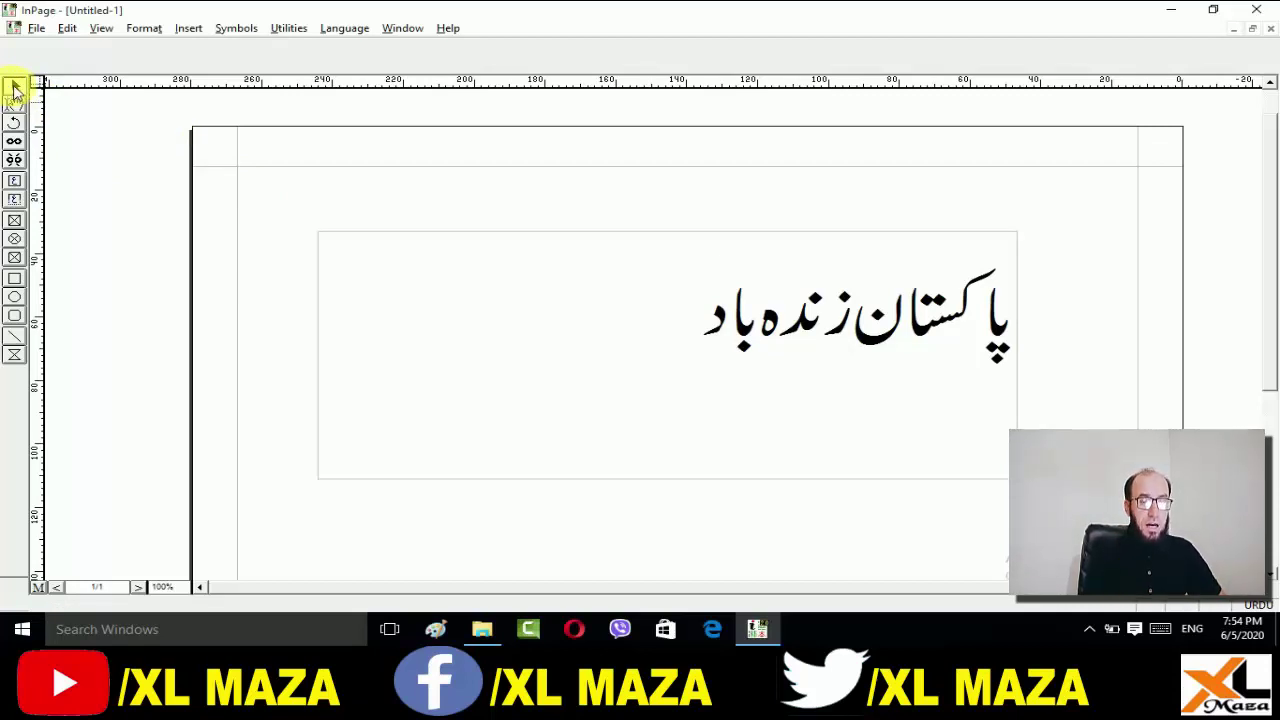
Step: Copy the whole 72pt Urdu text box to the clipboard and start a Windows search
{"action": "left_click", "coordinate": [20, 86]}
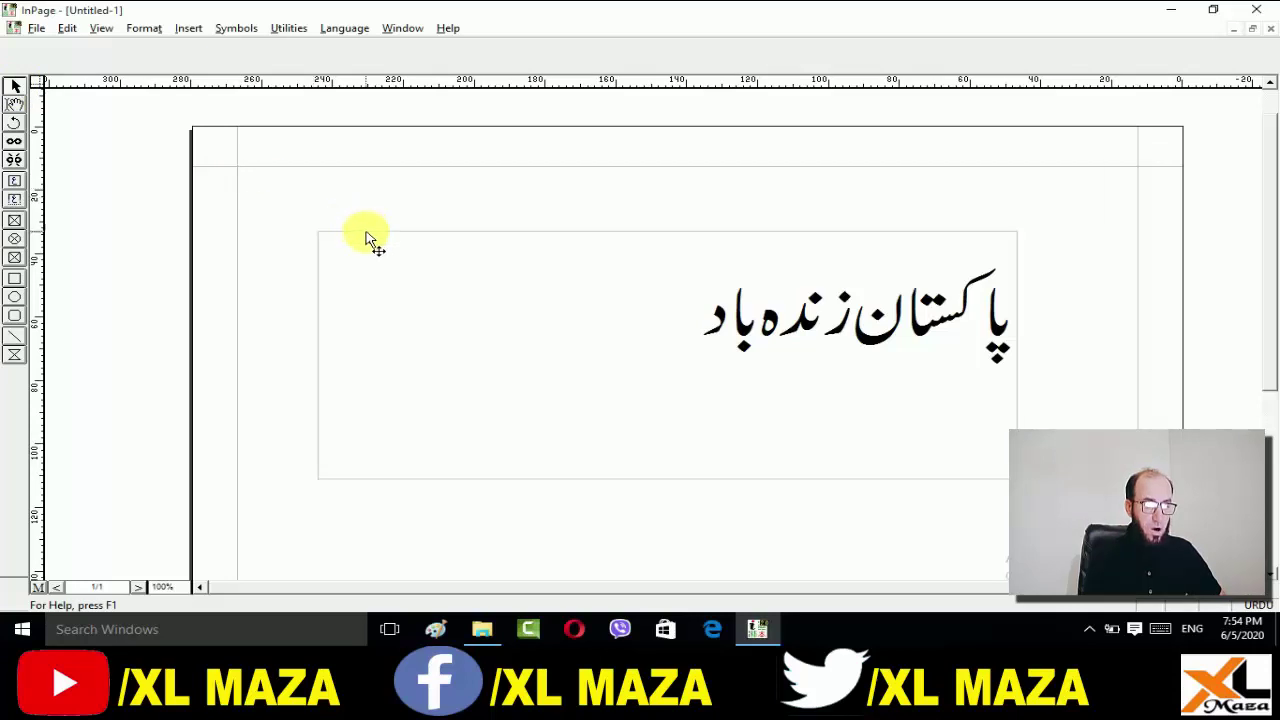
{"action": "left_click", "coordinate": [366, 240]}
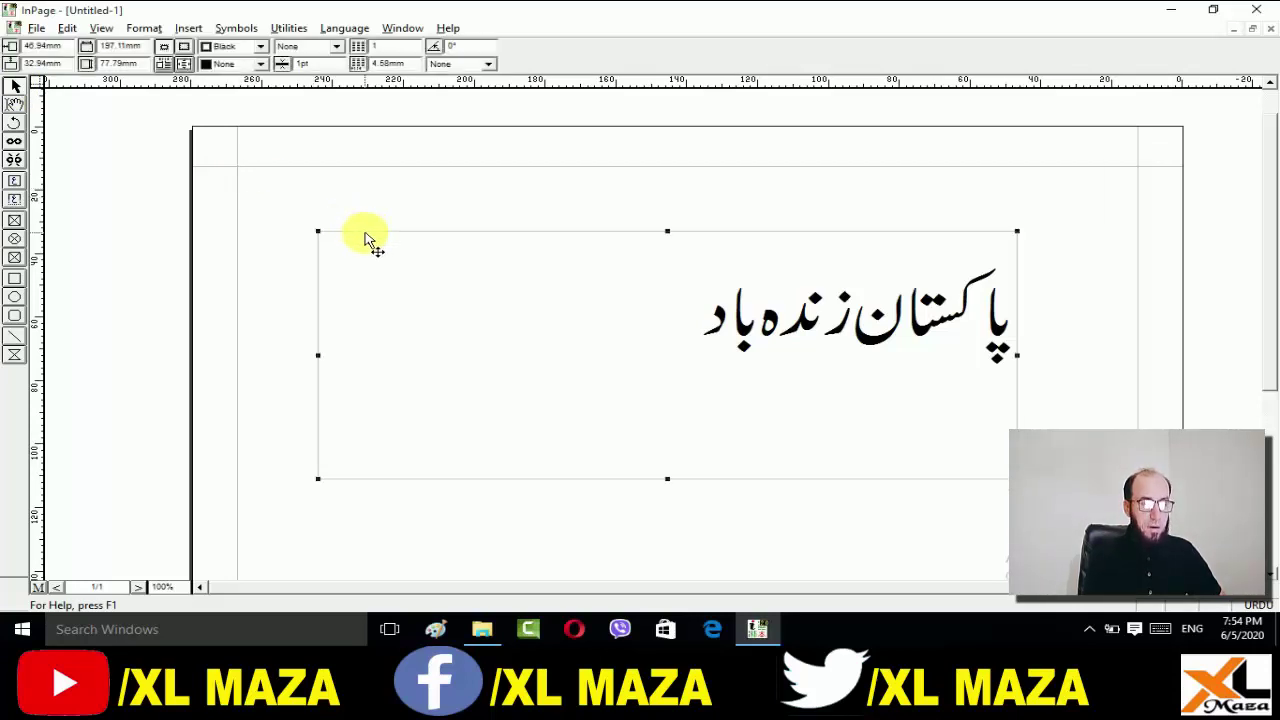
{"action": "right_click", "coordinate": [366, 240]}
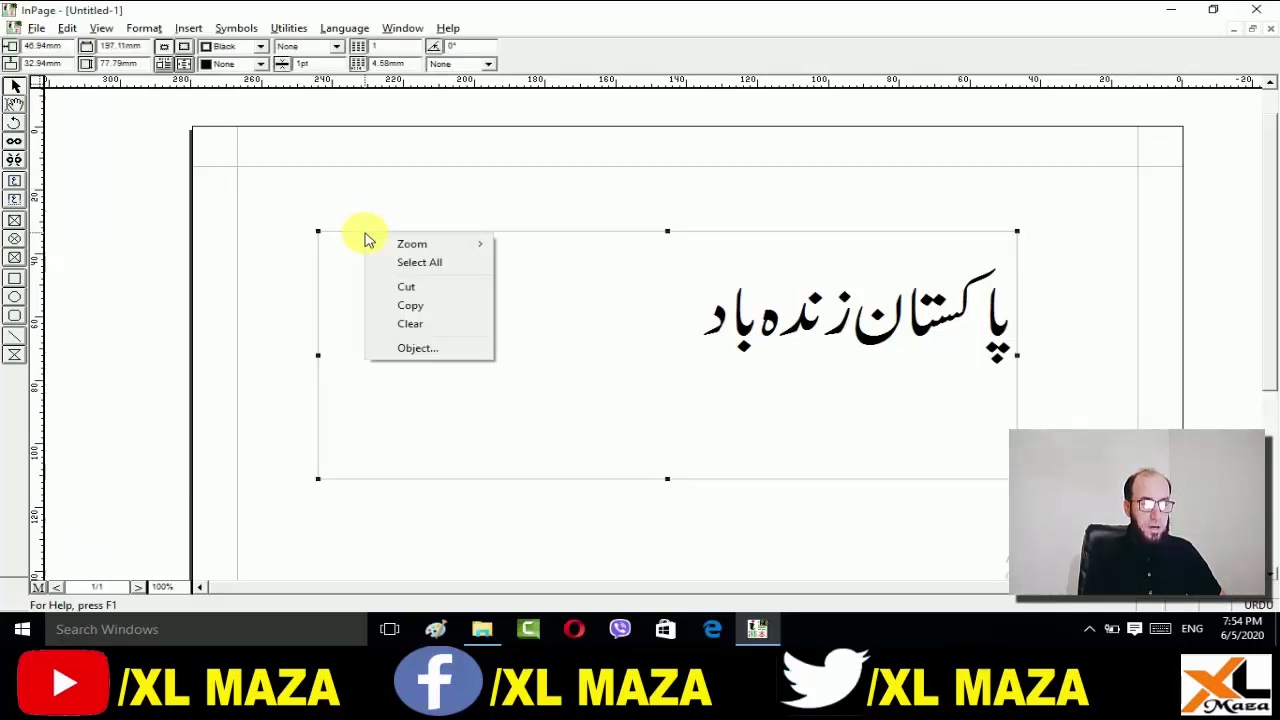
{"action": "left_click", "coordinate": [428, 316]}
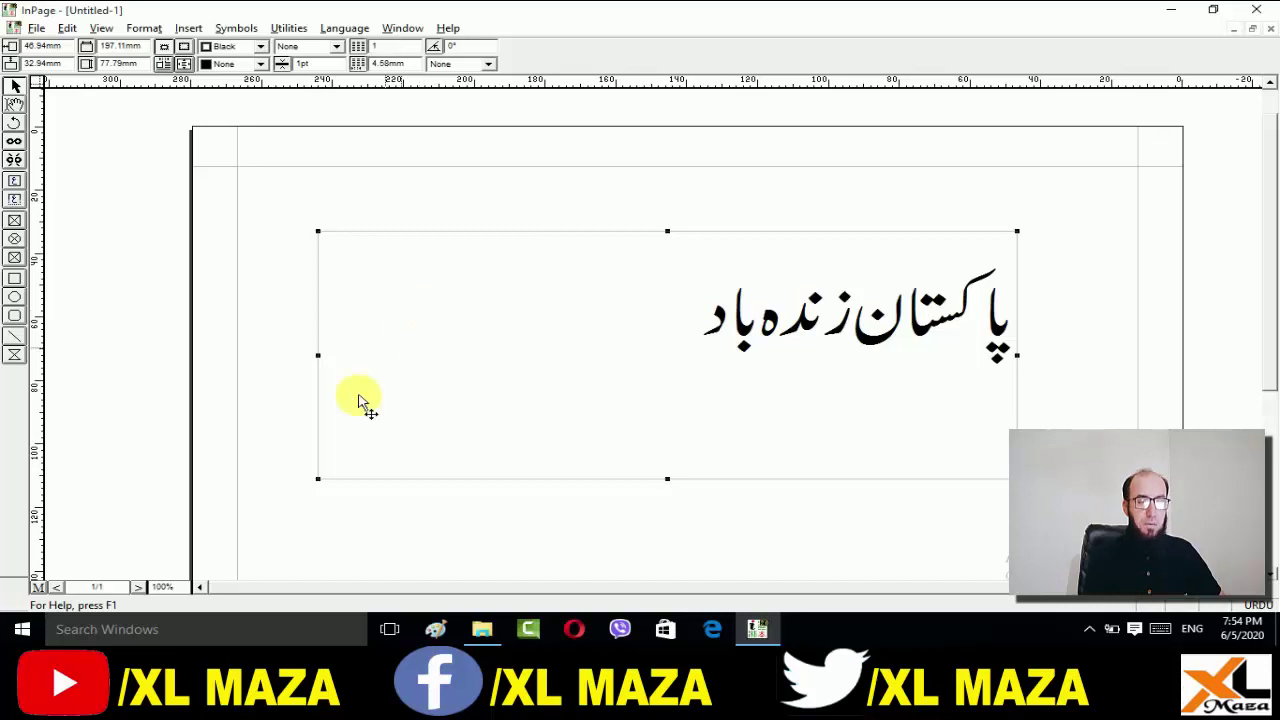
{"action": "left_click", "coordinate": [90, 630]}
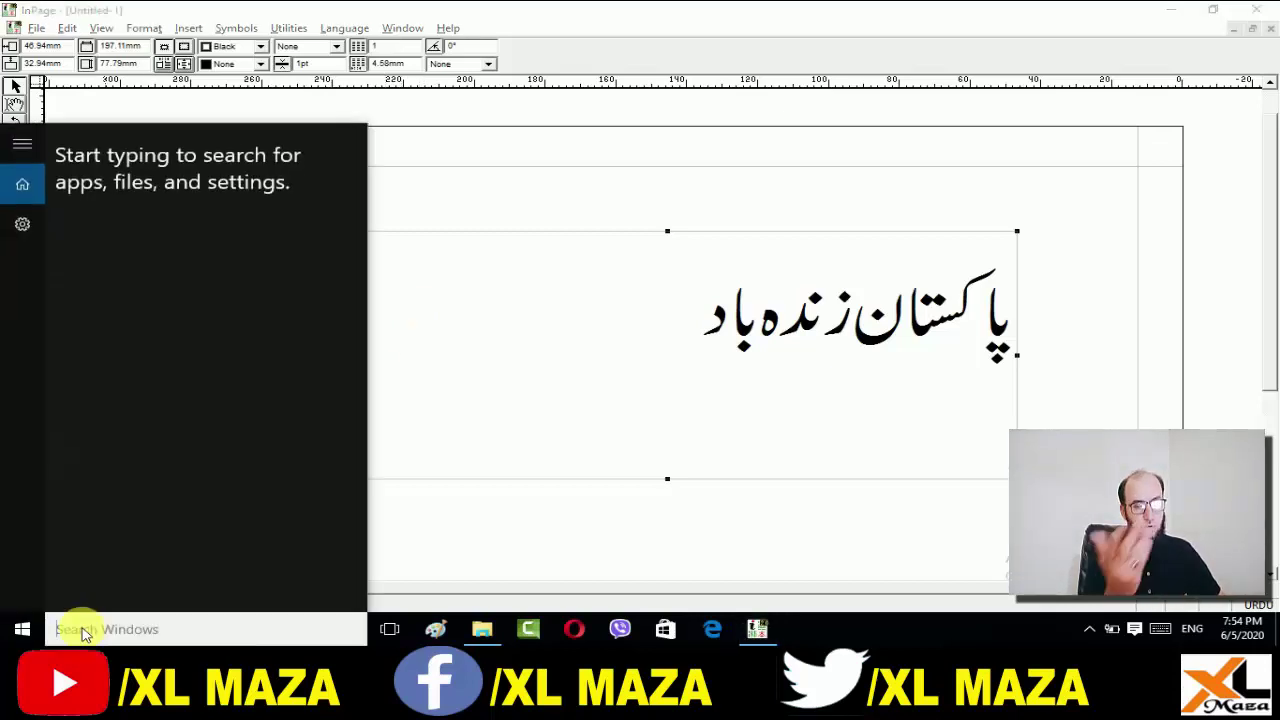
Step: Launch Word, accept the default-program prompt, start a blank document and close the activation wizard
{"action": "type", "text": "wor"}
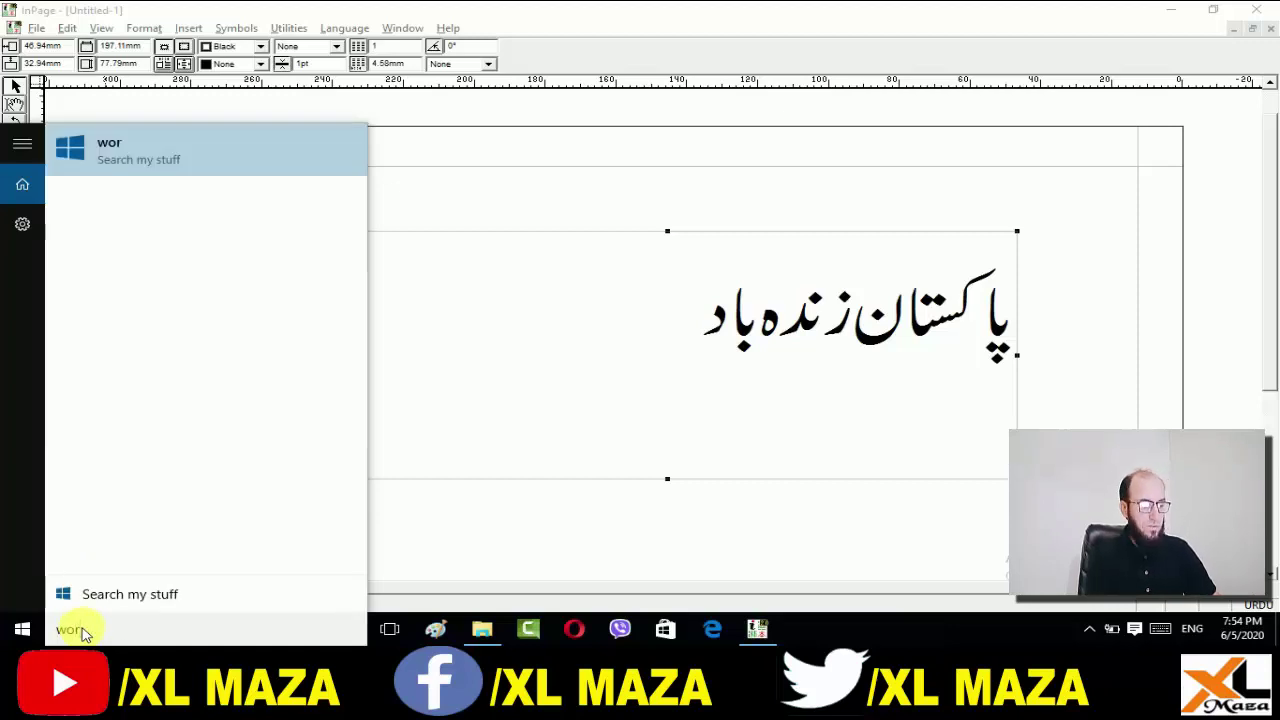
{"action": "key", "text": "BackSpace"}
{"action": "key", "text": "BackSpace"}
{"action": "key", "text": "BackSpace"}
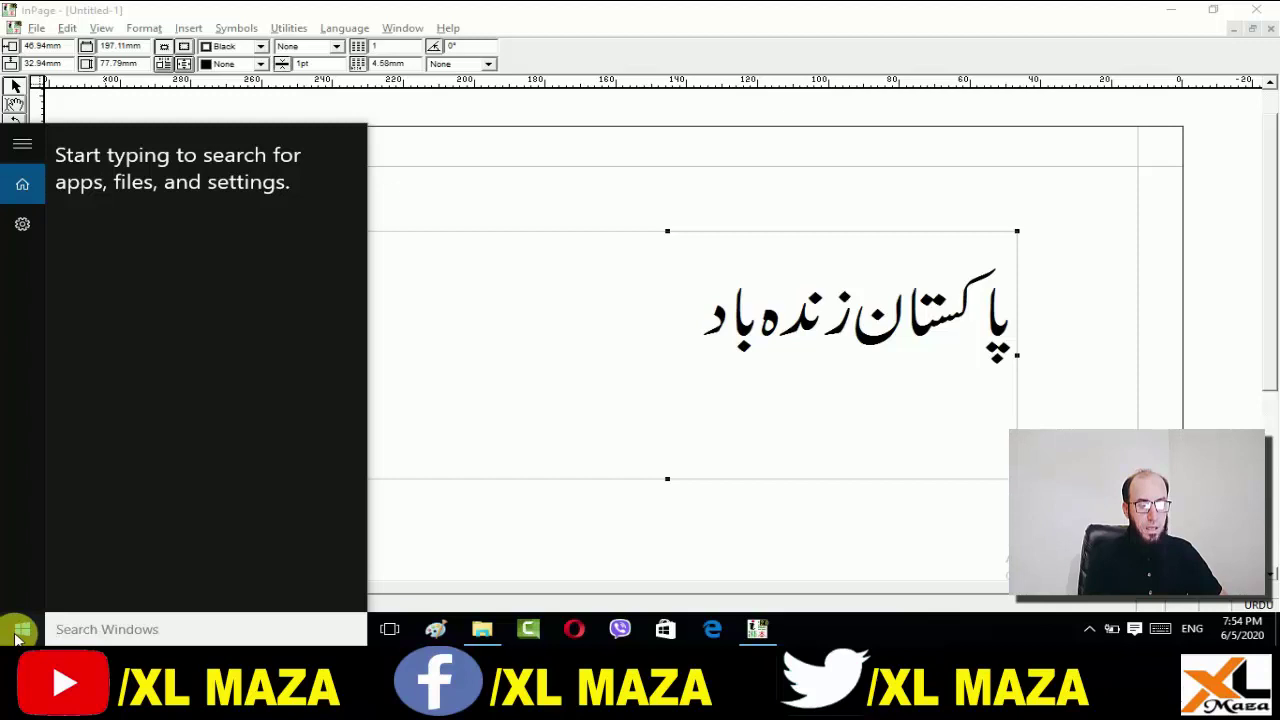
{"action": "key", "text": "Escape"}
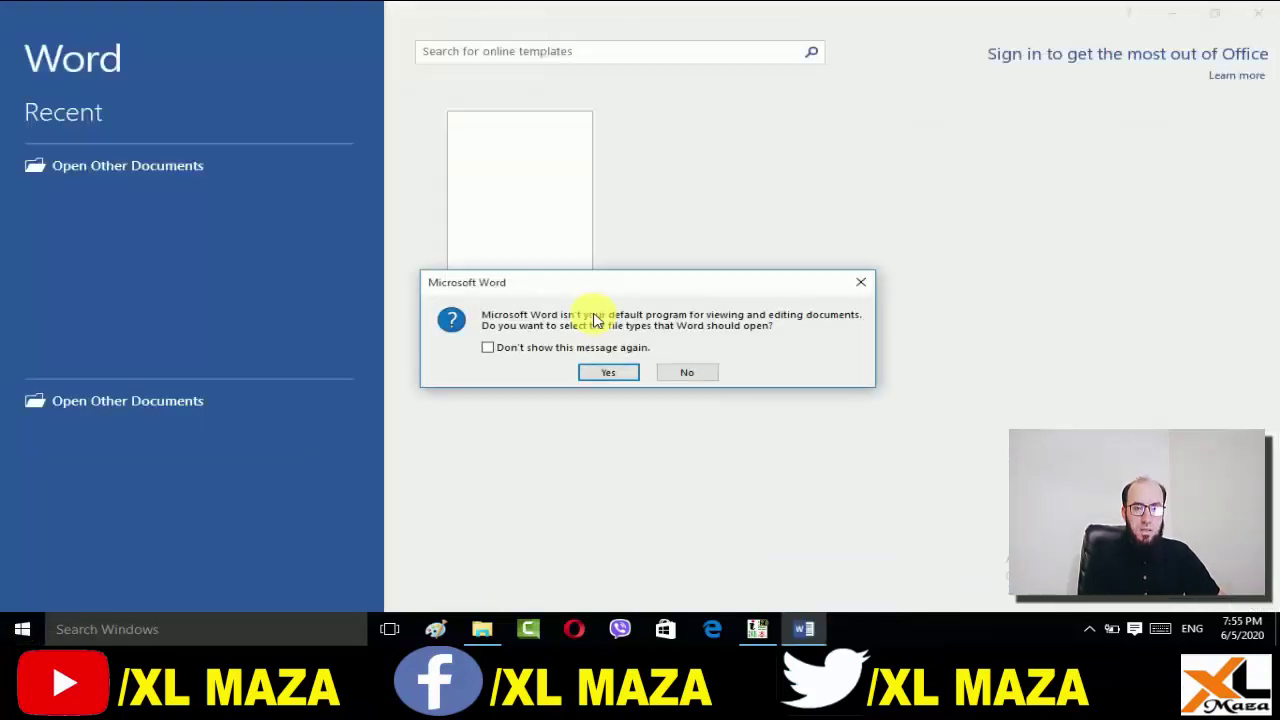
{"action": "left_click", "coordinate": [609, 373]}
{"action": "left_click", "coordinate": [534, 244]}
{"action": "left_click", "coordinate": [897, 328]}
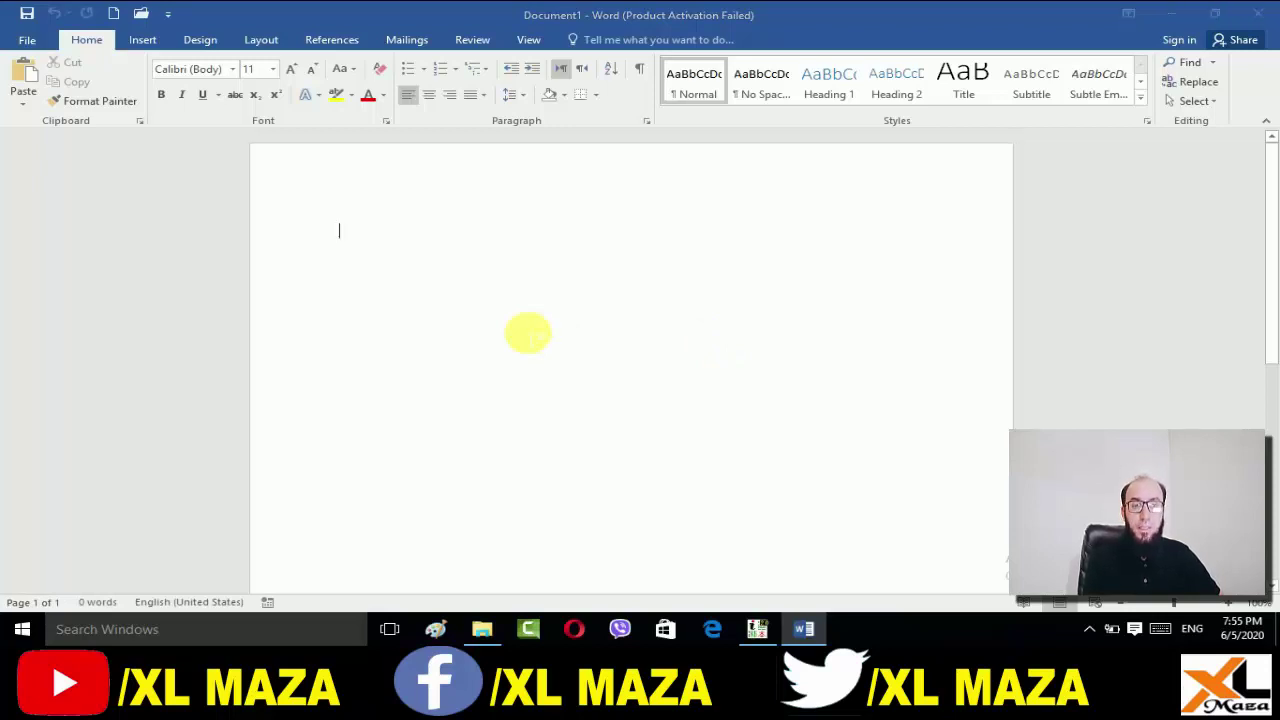
{"action": "left_click", "coordinate": [817, 477]}
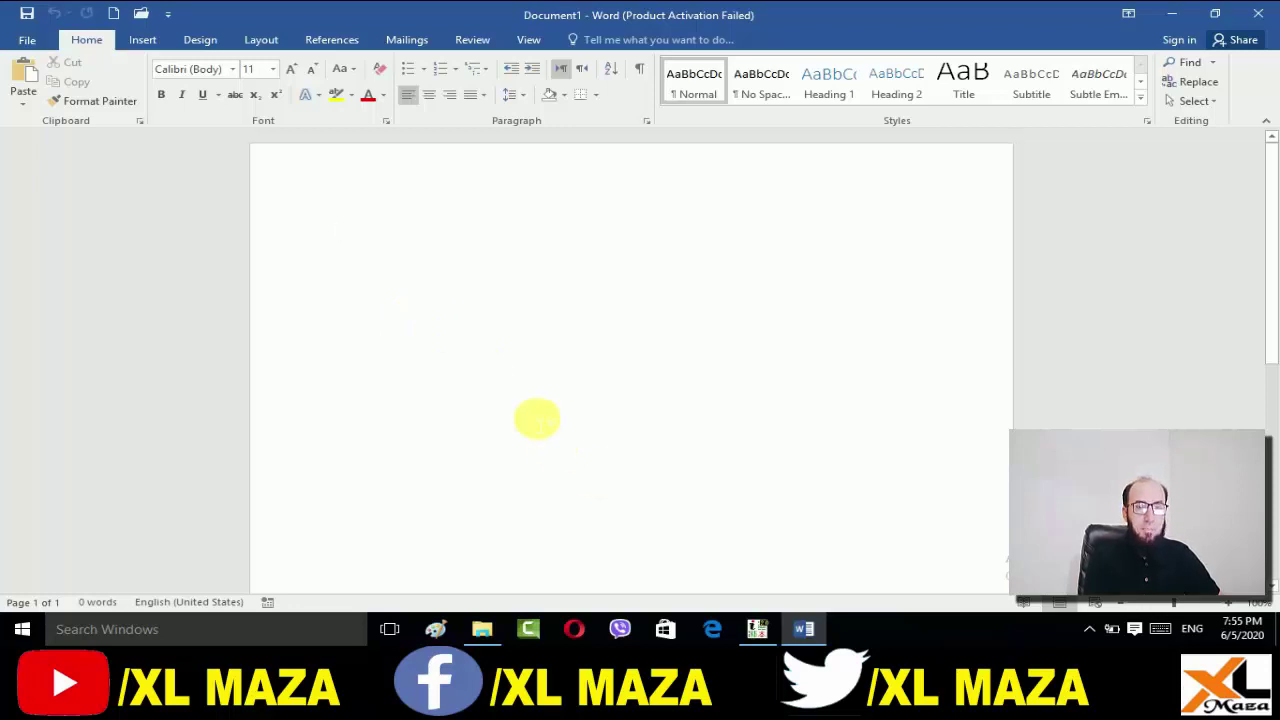
Step: Write the reminder 'ALT E S' on the blank Word page
{"action": "key", "text": "alt"}
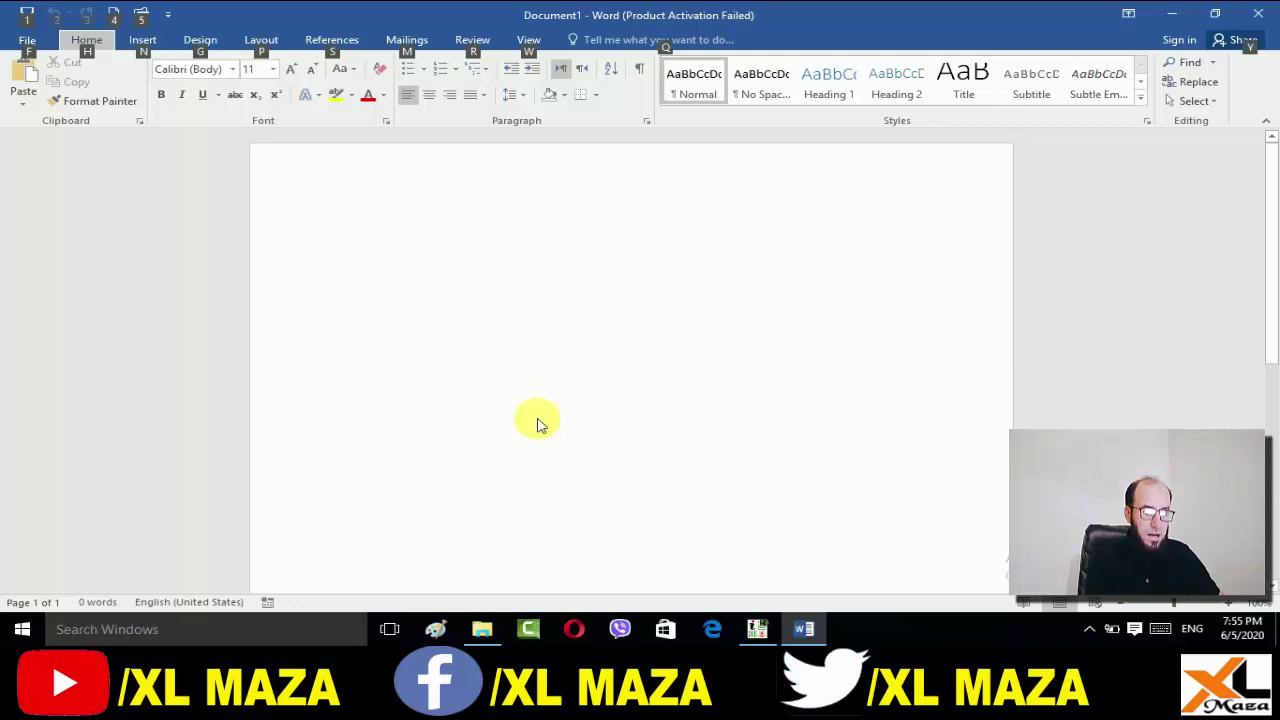
{"action": "key", "text": "a"}
{"action": "key", "text": "Escape"}
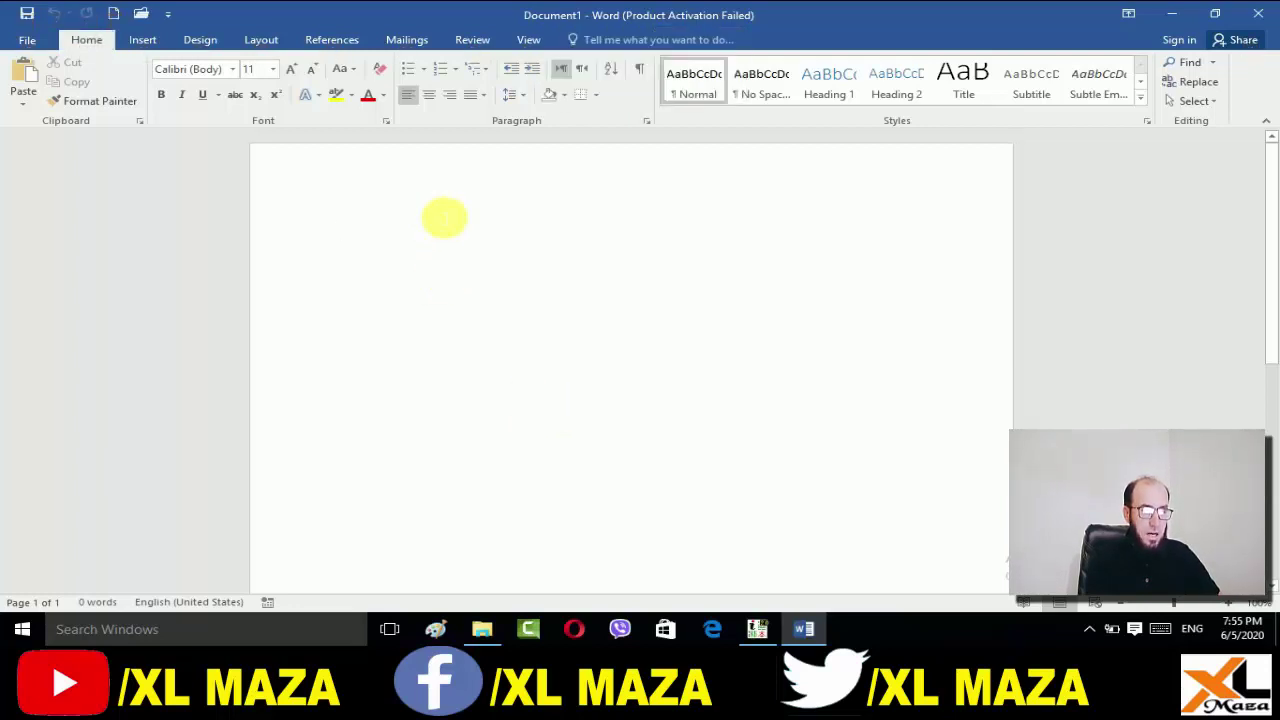
{"action": "type", "text": "ALT "}
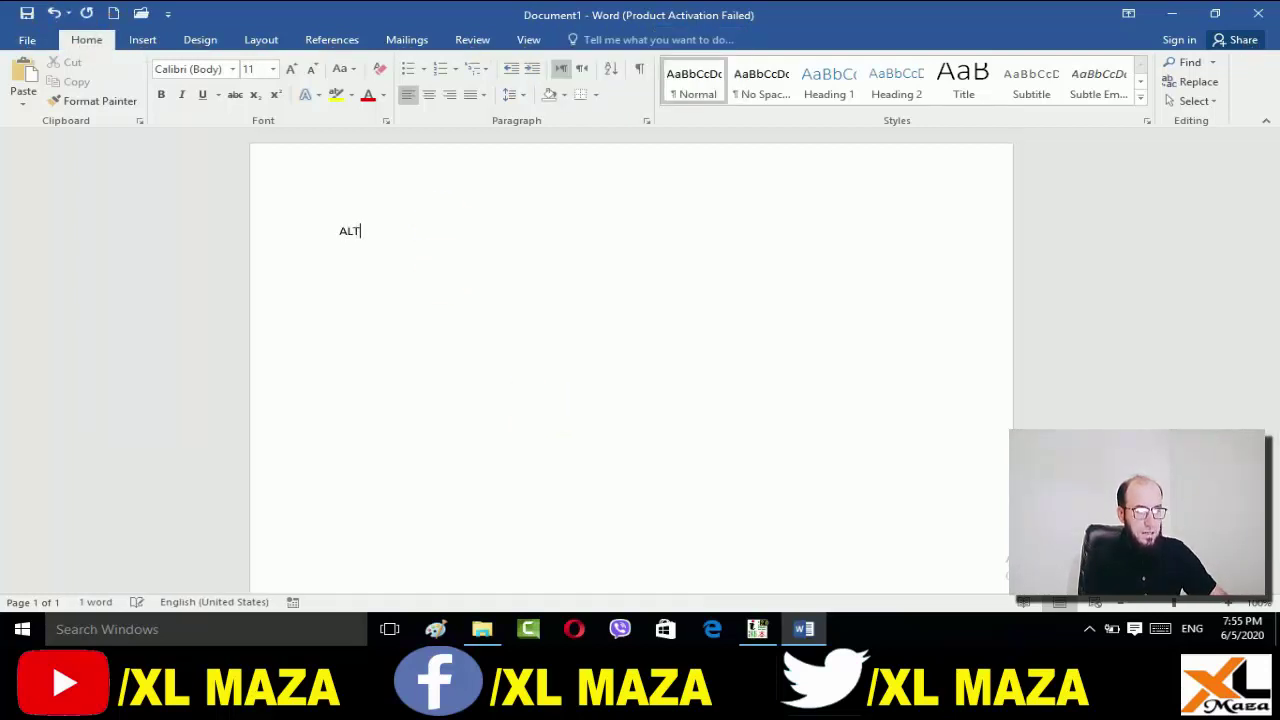
{"action": "type", "text": "E S"}
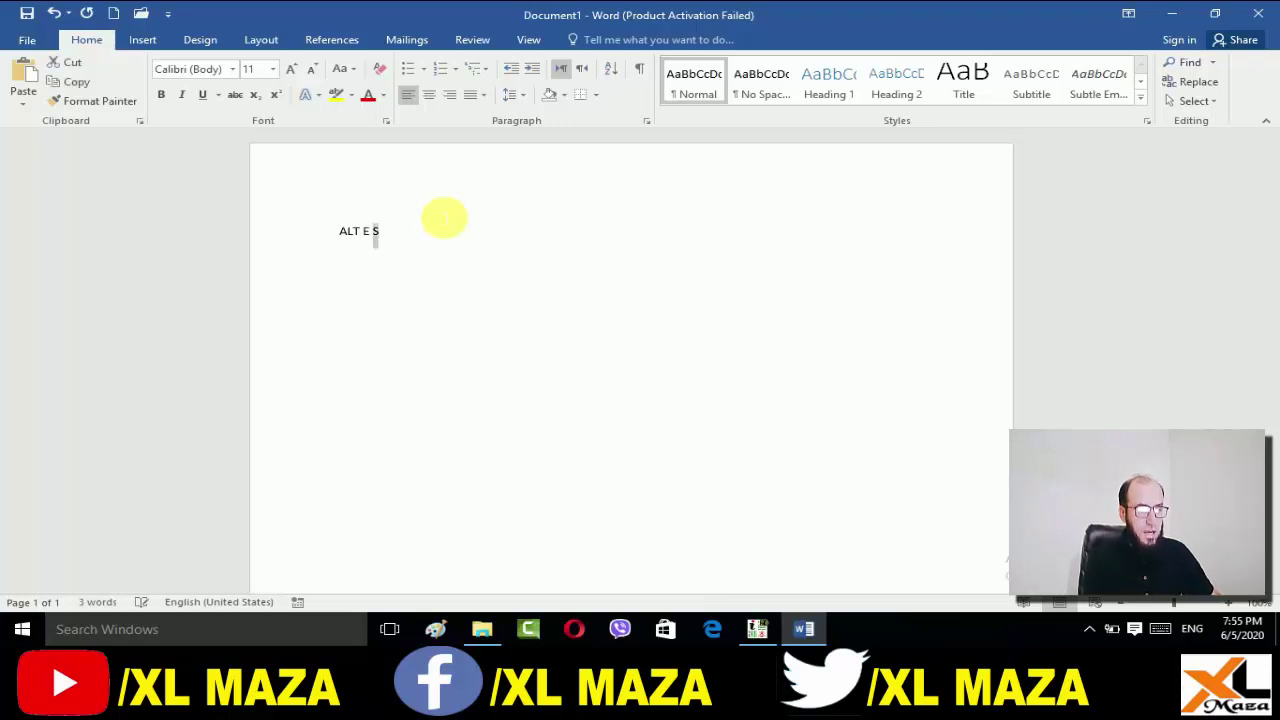
Step: Grow the ALT E S note to 24 pt and bring up Paste Special with Alt+E, S
{"action": "left_click", "coordinate": [290, 70]}
{"action": "left_click", "coordinate": [290, 70]}
{"action": "left_click", "coordinate": [290, 70]}
{"action": "left_click", "coordinate": [290, 70]}
{"action": "double_click", "coordinate": [290, 70]}
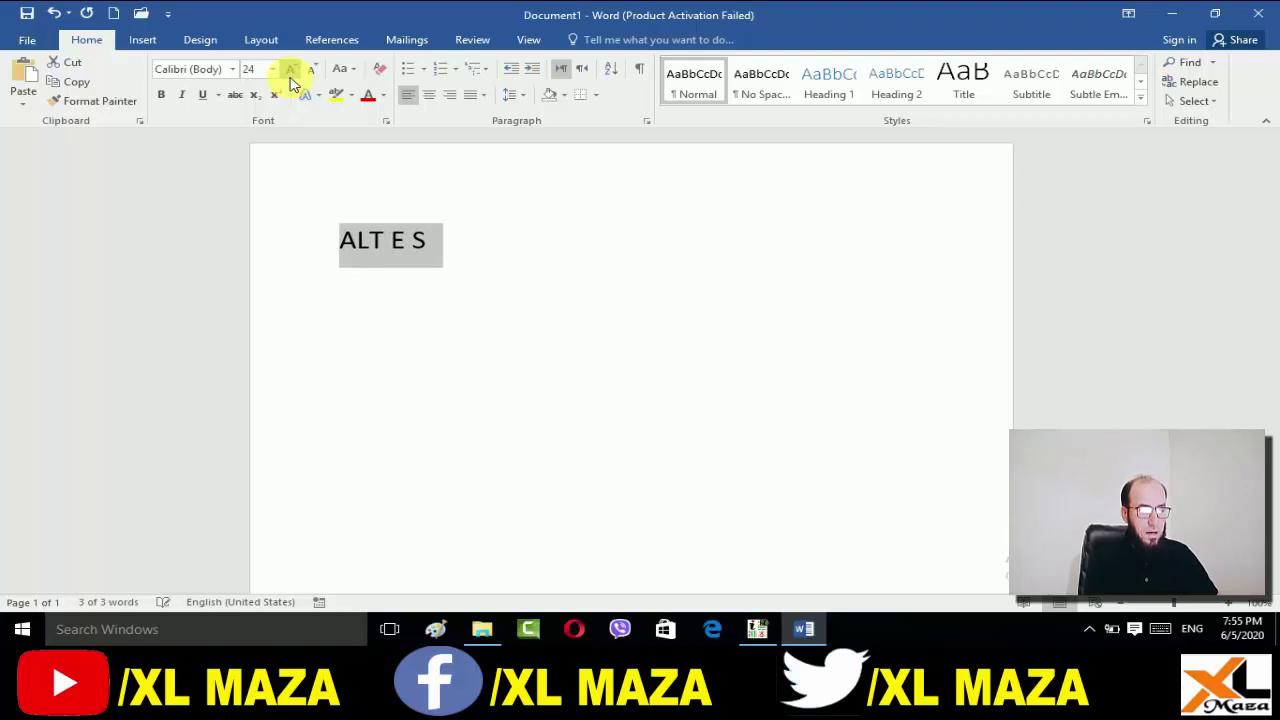
{"action": "key", "text": "Right"}
{"action": "key", "text": "alt+e"}
{"action": "key", "text": "s"}
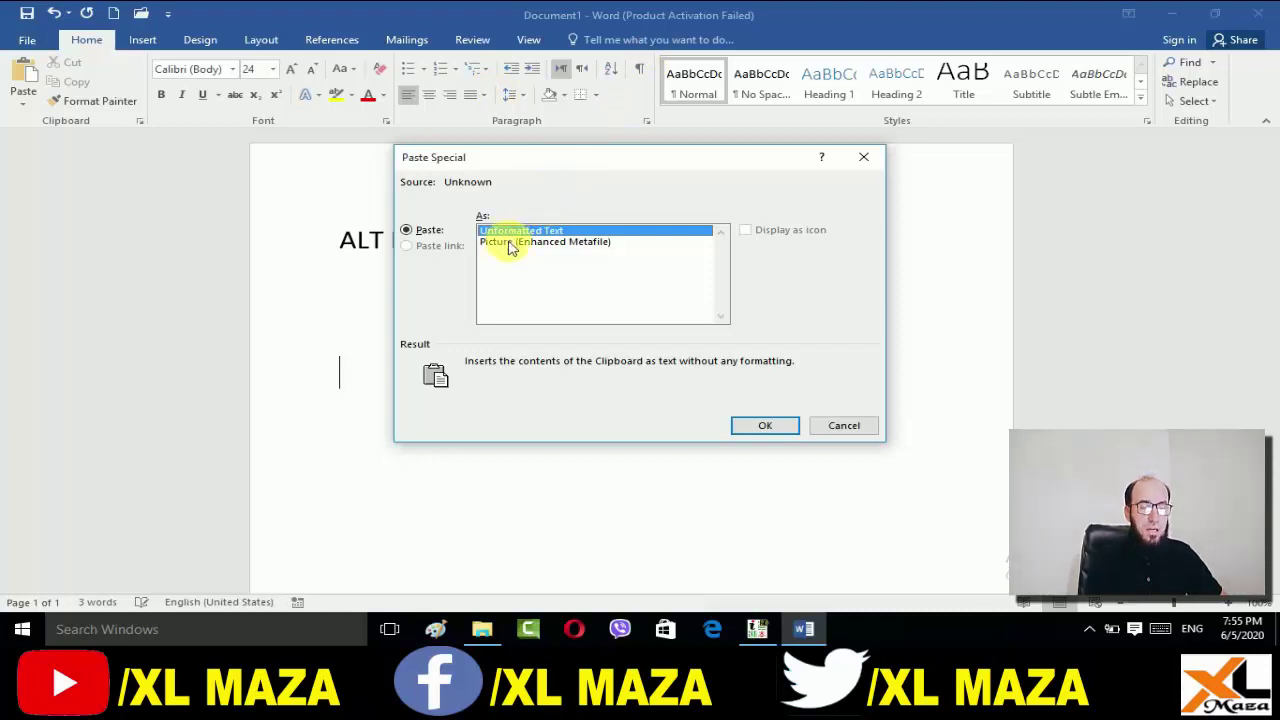
Step: Paste the Urdu phrase as a Picture (Enhanced Metafile) and move it up under ALT E S
{"action": "left_click", "coordinate": [510, 242]}
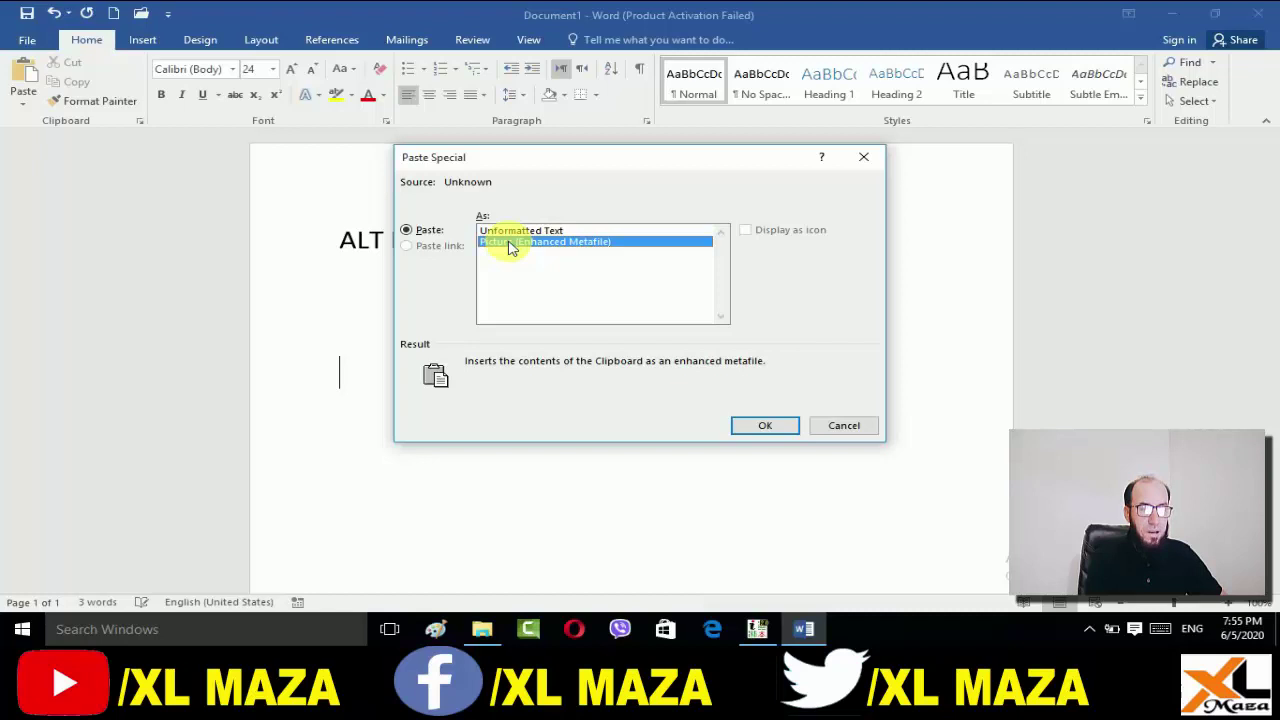
{"action": "left_click", "coordinate": [762, 426]}
{"action": "left_click", "coordinate": [593, 447]}
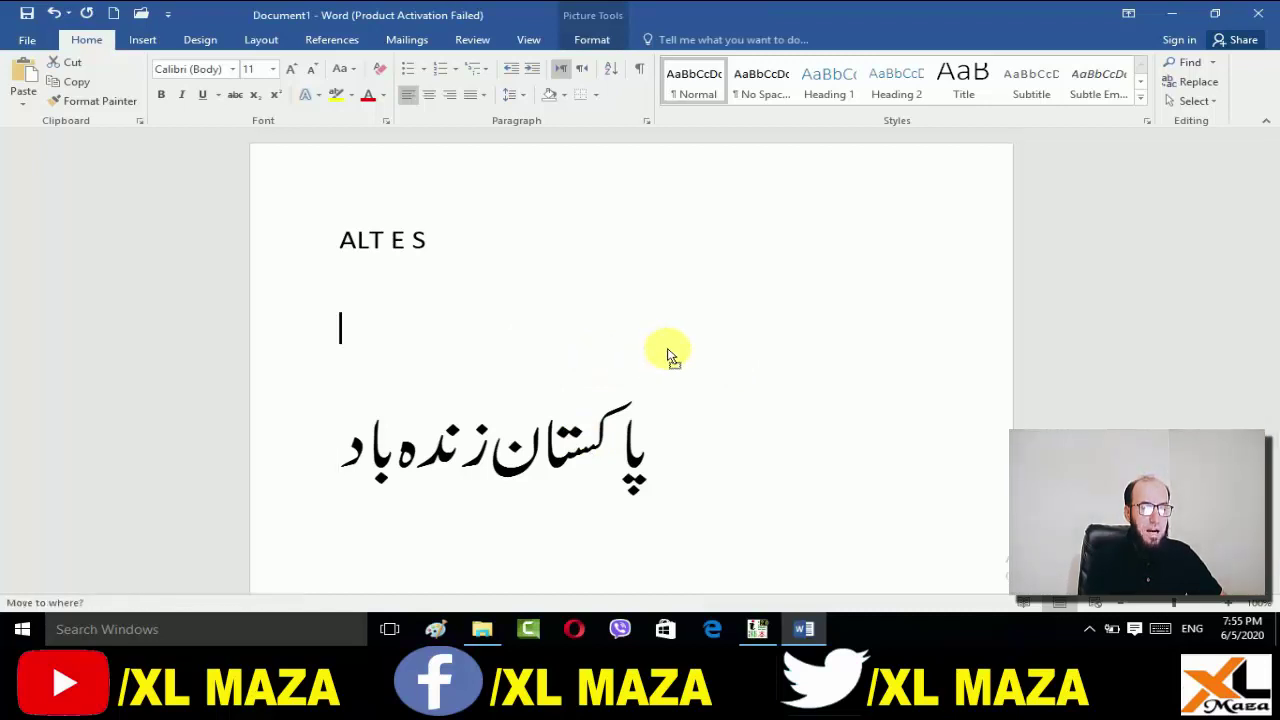
{"action": "left_click_drag", "start_coordinate": [611, 366], "coordinate": [670, 355]}
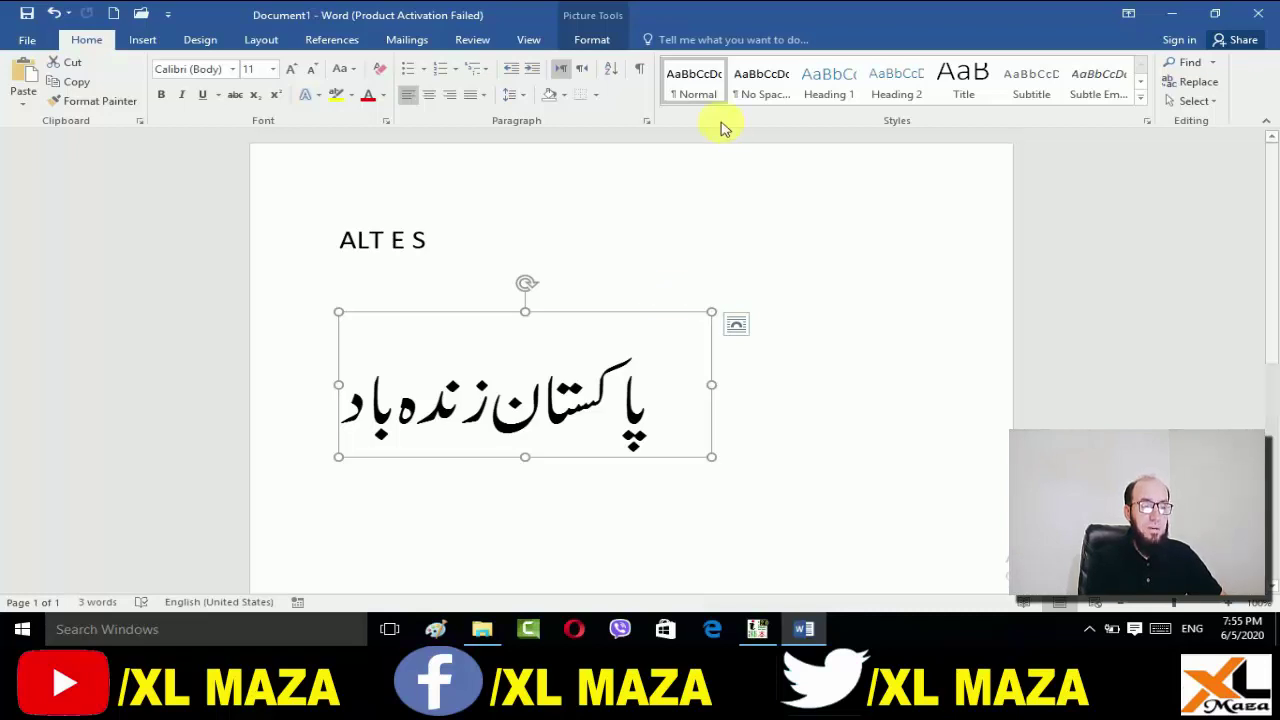
Step: Give the Urdu picture Tight text wrapping and drag it right toward the page centre
{"action": "left_click", "coordinate": [594, 40]}
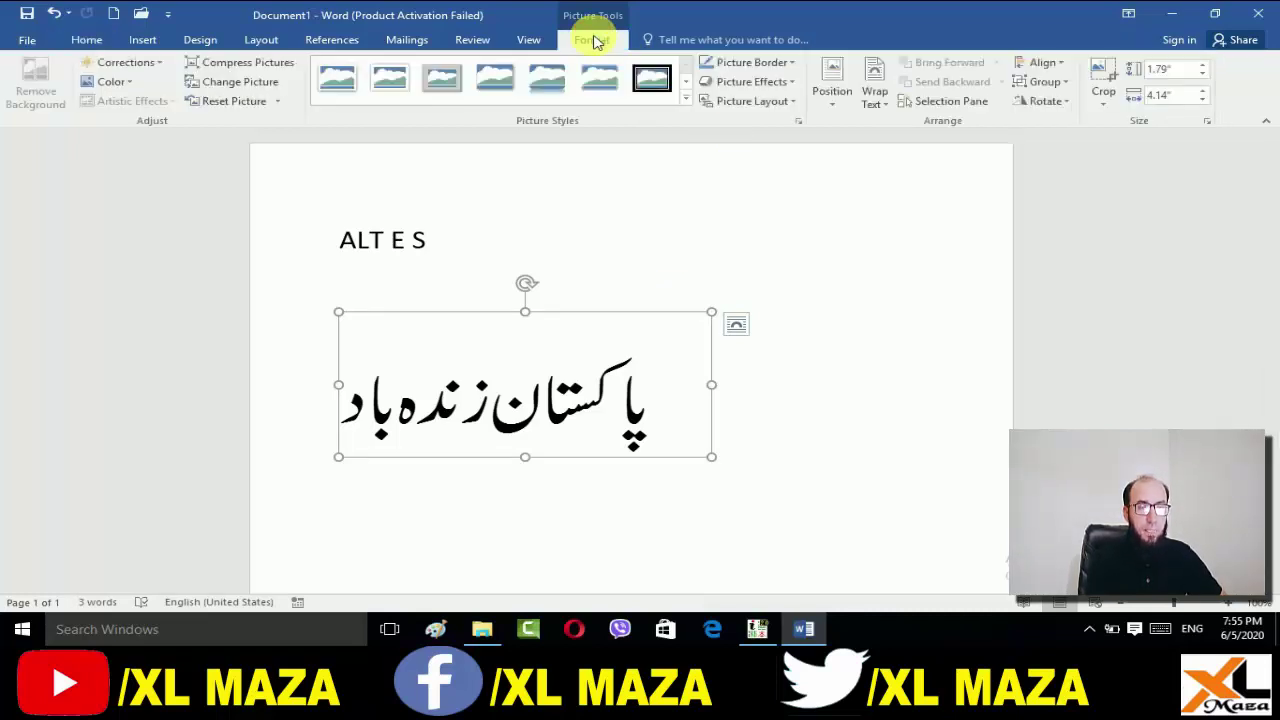
{"action": "left_click", "coordinate": [884, 104]}
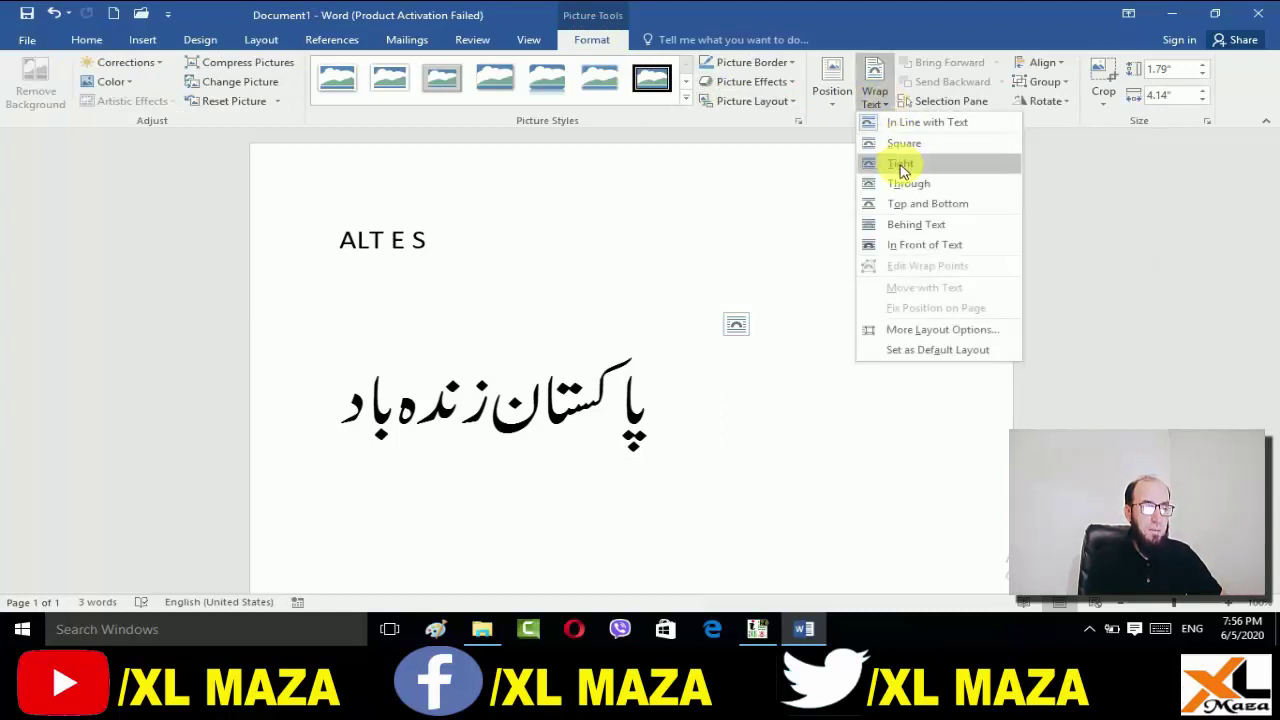
{"action": "left_click", "coordinate": [902, 166]}
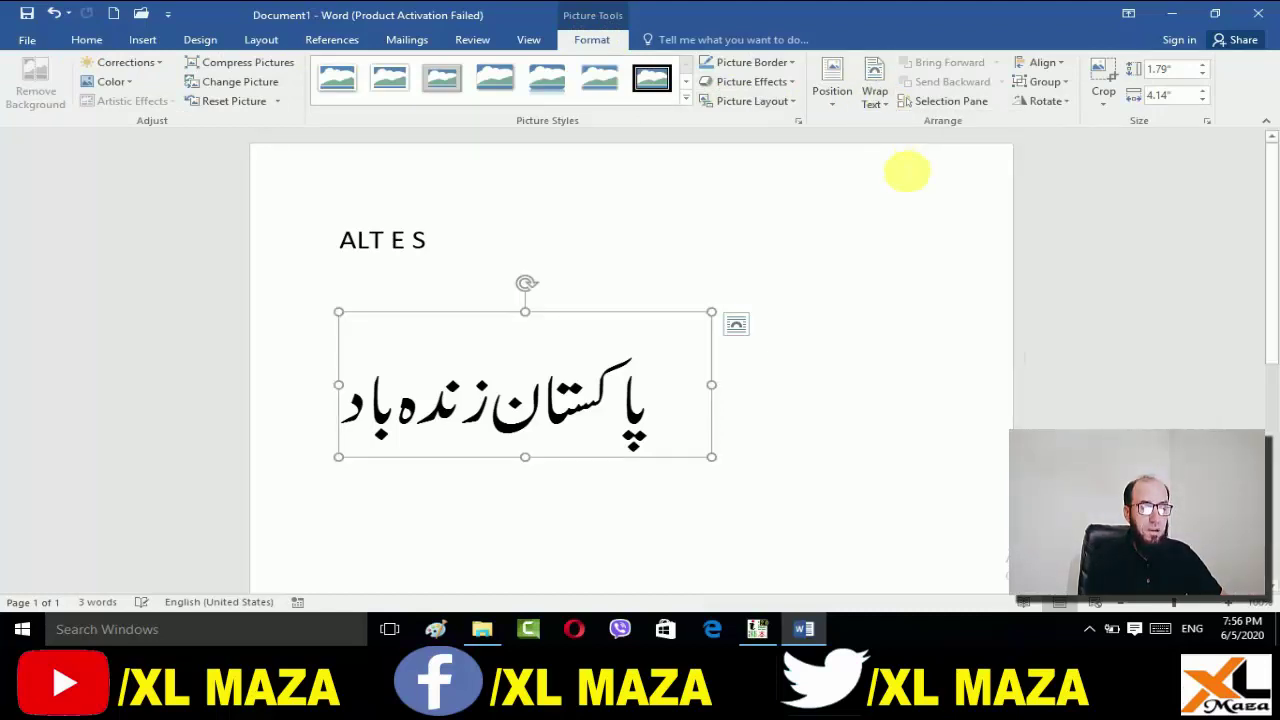
{"action": "mouse_move", "coordinate": [543, 393]}
{"action": "left_mouse_down"}
{"action": "mouse_move", "coordinate": [660, 387]}
{"action": "mouse_move", "coordinate": [648, 392]}
{"action": "left_mouse_up"}
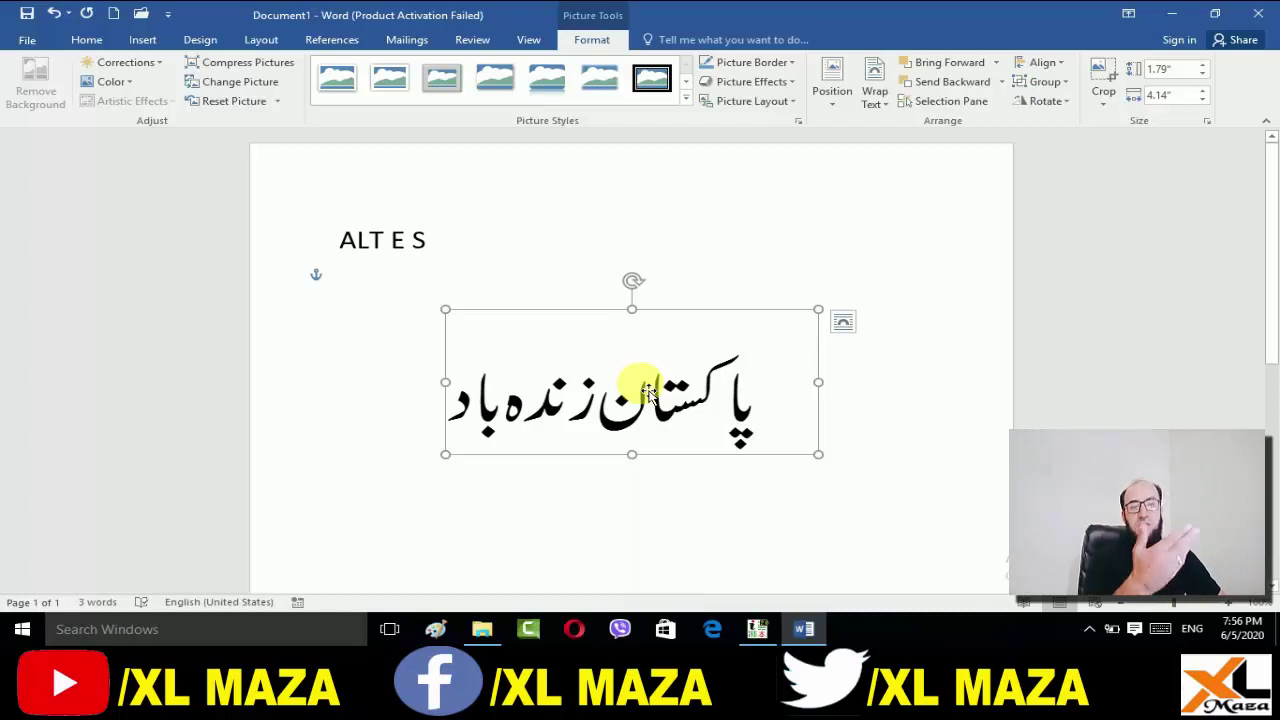
{"action": "mouse_move", "coordinate": [648, 392]}
{"action": "left_mouse_down"}
{"action": "mouse_move", "coordinate": [642, 418]}
{"action": "mouse_move", "coordinate": [652, 389]}
{"action": "left_mouse_up"}
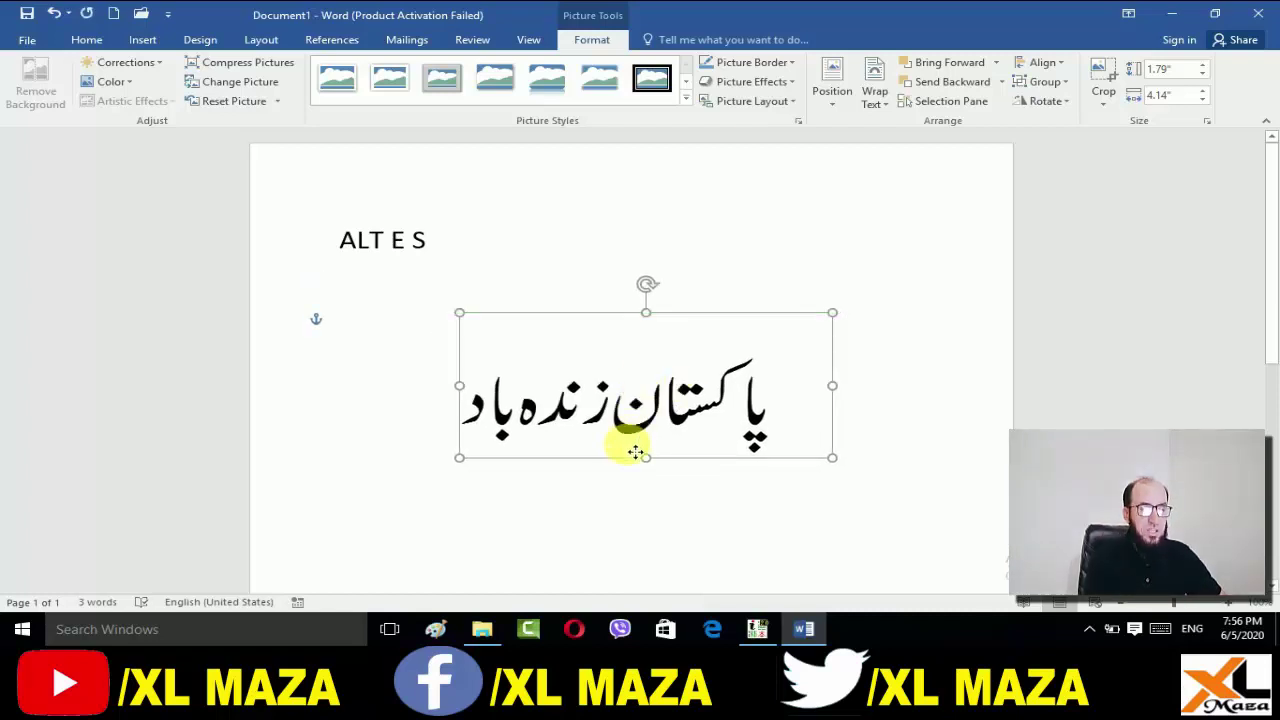
{"action": "left_click_drag", "start_coordinate": [636, 452], "coordinate": [623, 449]}
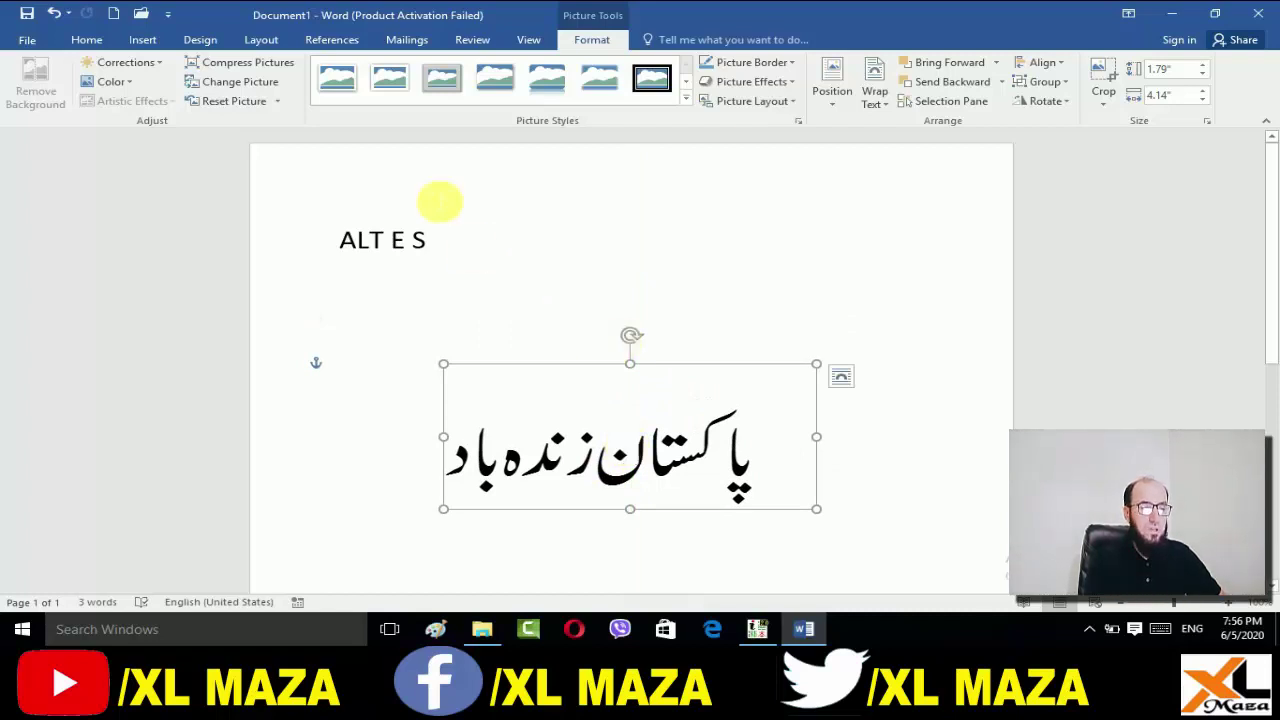
Step: Insert the press-conference photo from the Desktop folder below the Urdu picture
{"action": "left_click", "coordinate": [142, 39]}
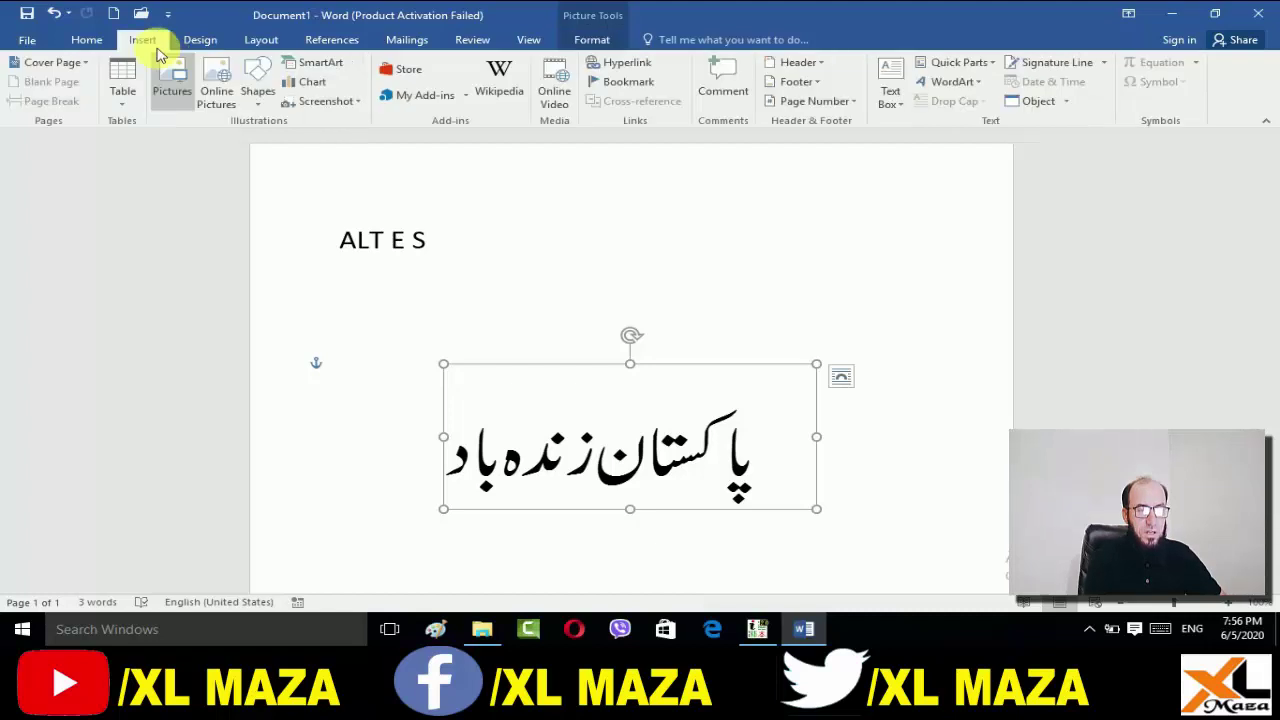
{"action": "left_click", "coordinate": [174, 80]}
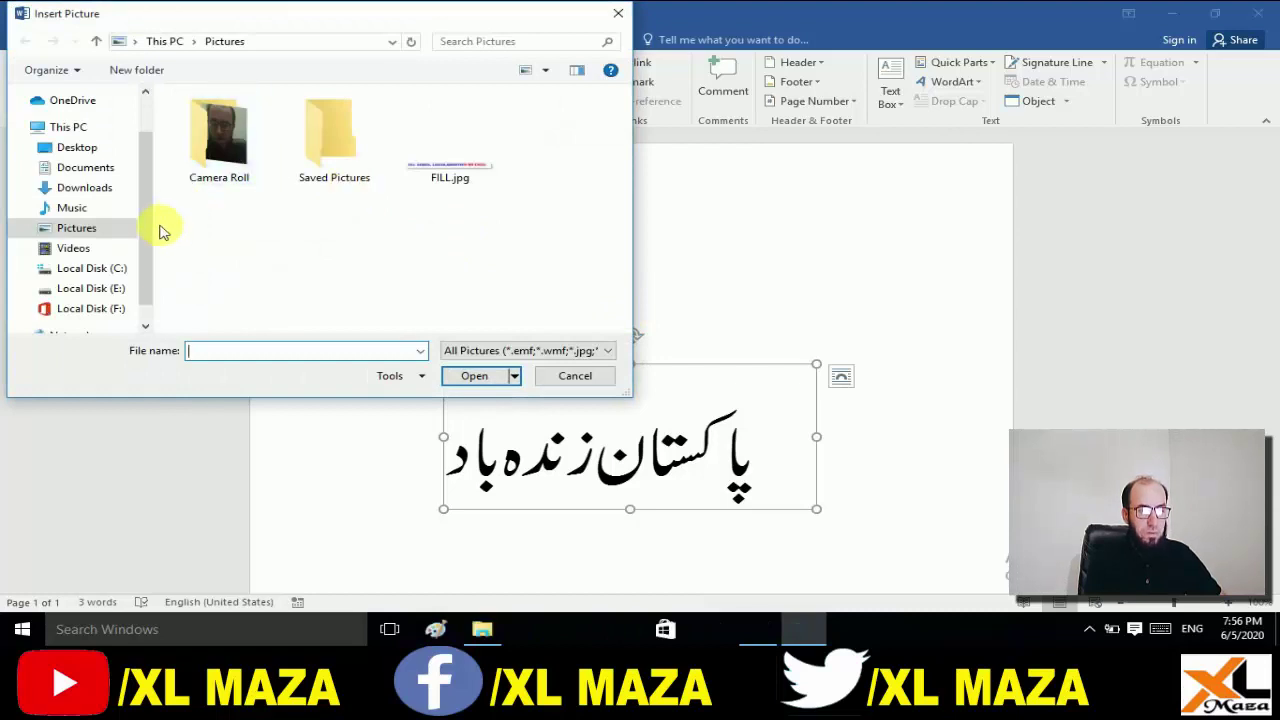
{"action": "left_click", "coordinate": [98, 149]}
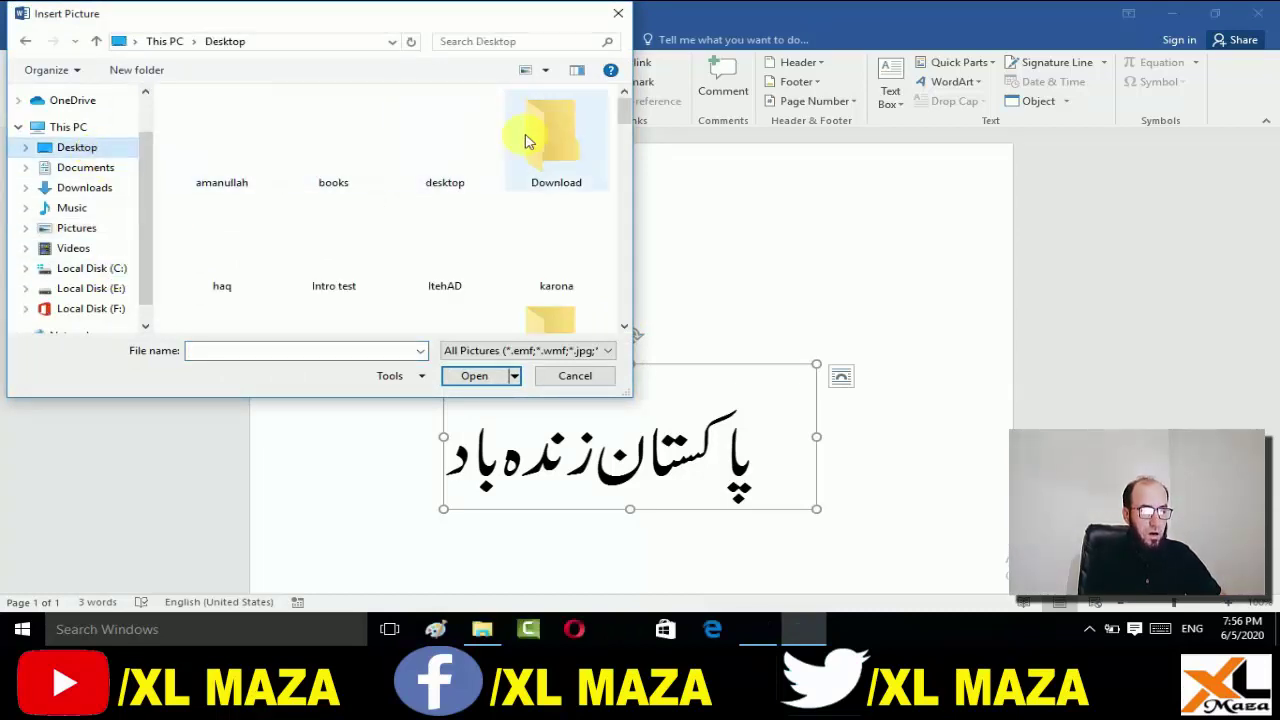
{"action": "left_click_drag", "start_coordinate": [635, 397], "coordinate": [1000, 467]}
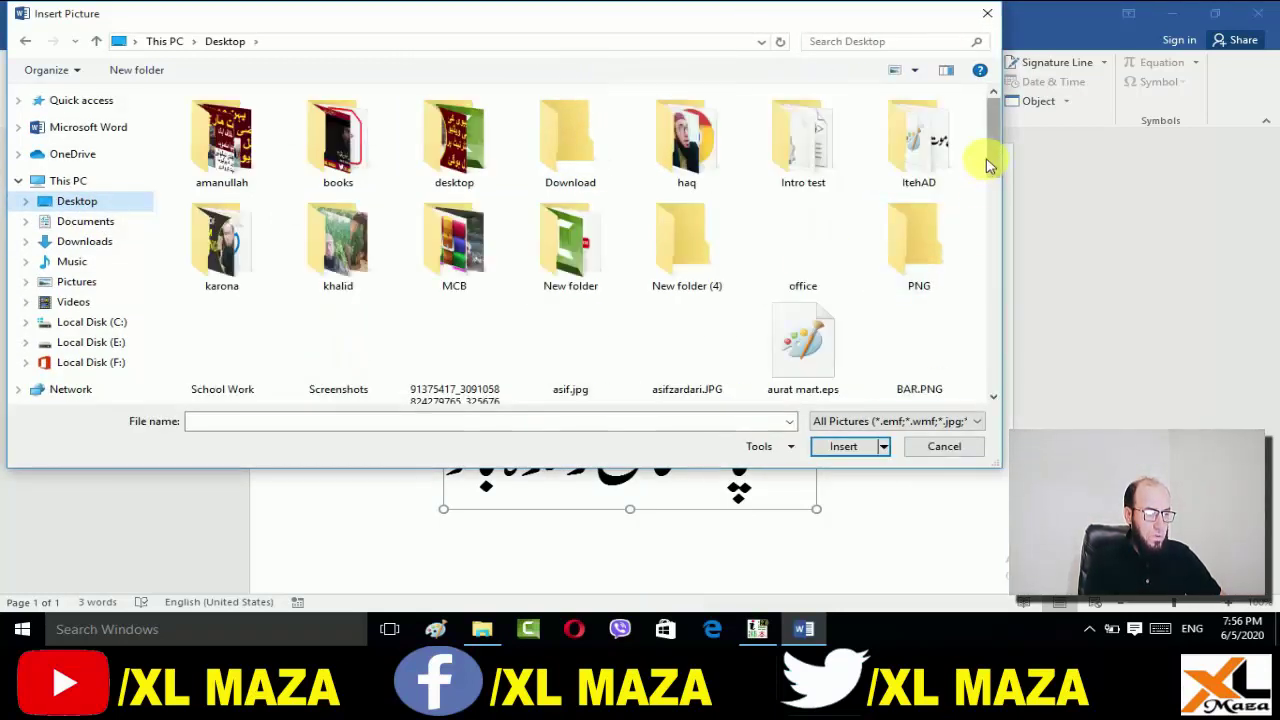
{"action": "left_click_drag", "start_coordinate": [991, 160], "coordinate": [1000, 266]}
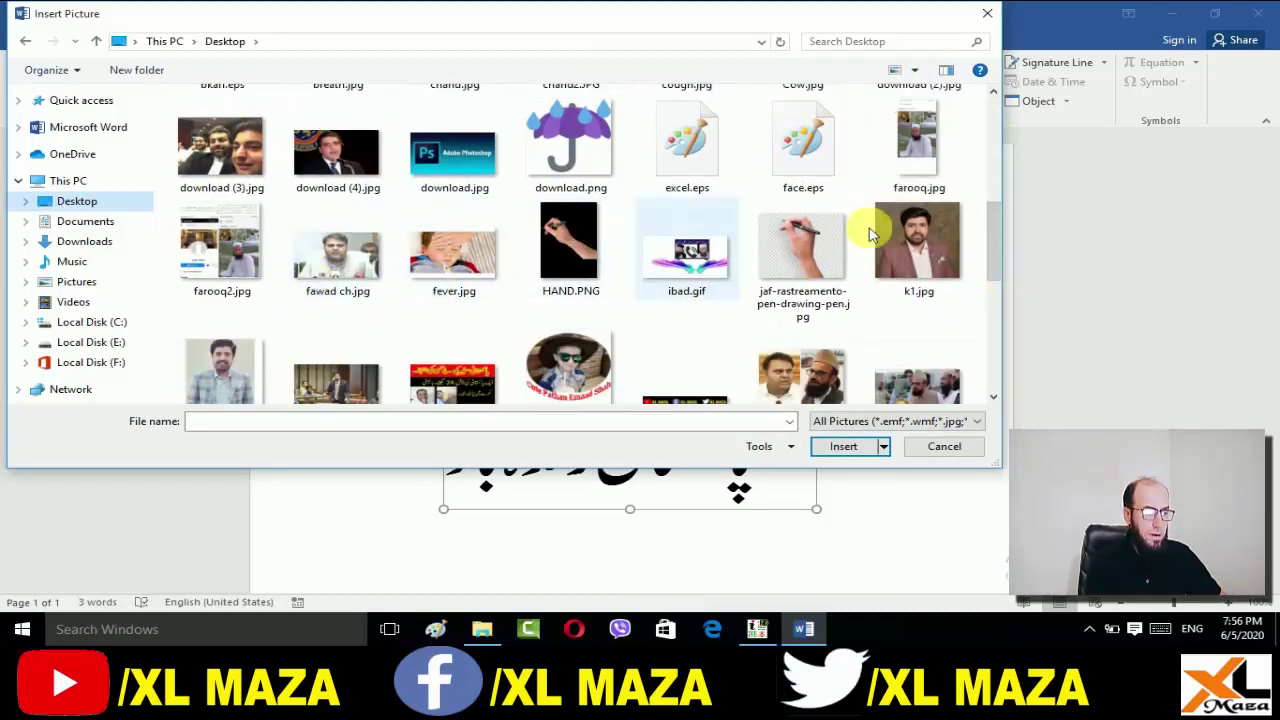
{"action": "left_click_drag", "start_coordinate": [995, 238], "coordinate": [995, 252]}
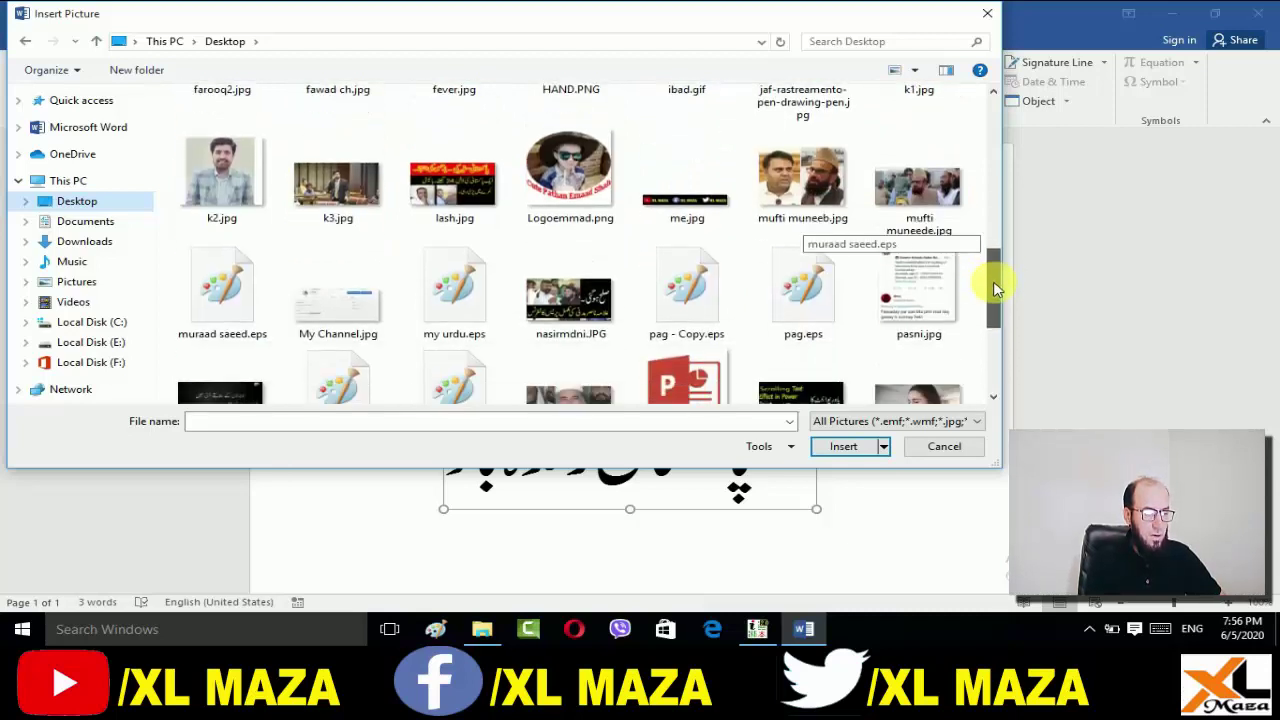
{"action": "double_click", "coordinate": [350, 205]}
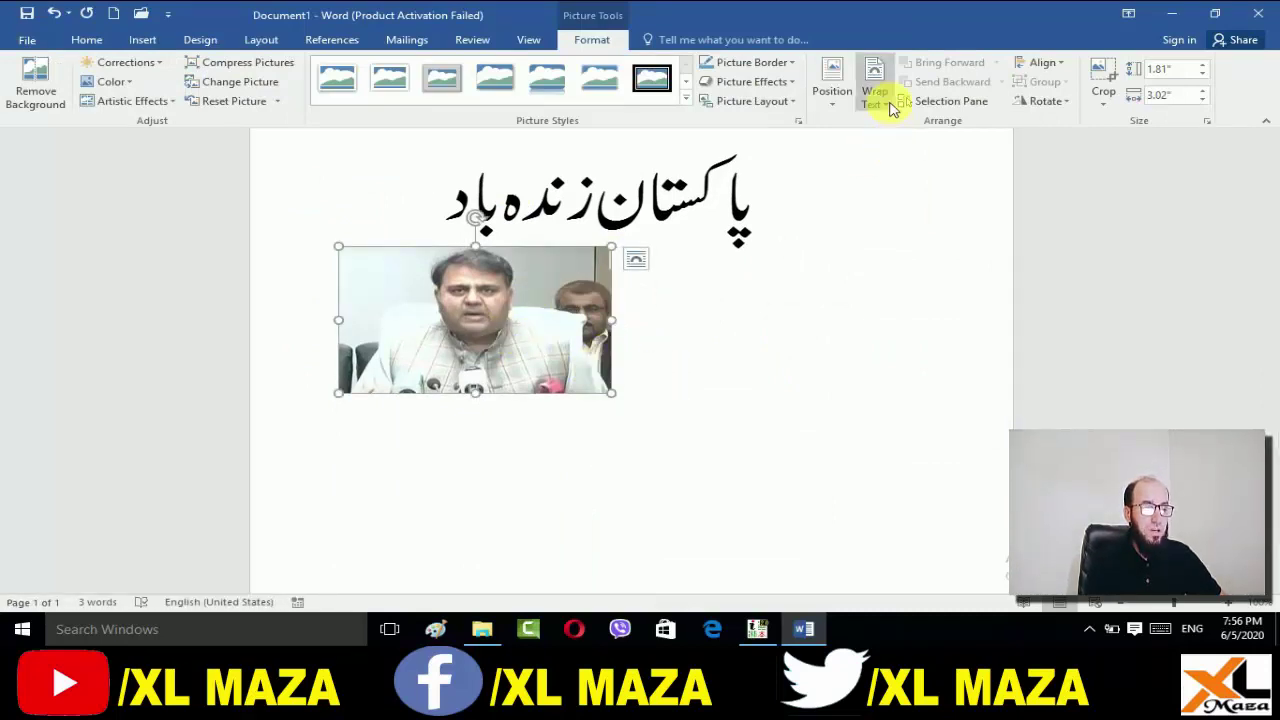
Step: Give the photo Tight wrapping, centre it under the Urdu phrase, and drag the phrase down onto it
{"action": "left_click", "coordinate": [893, 108]}
{"action": "left_click", "coordinate": [885, 162]}
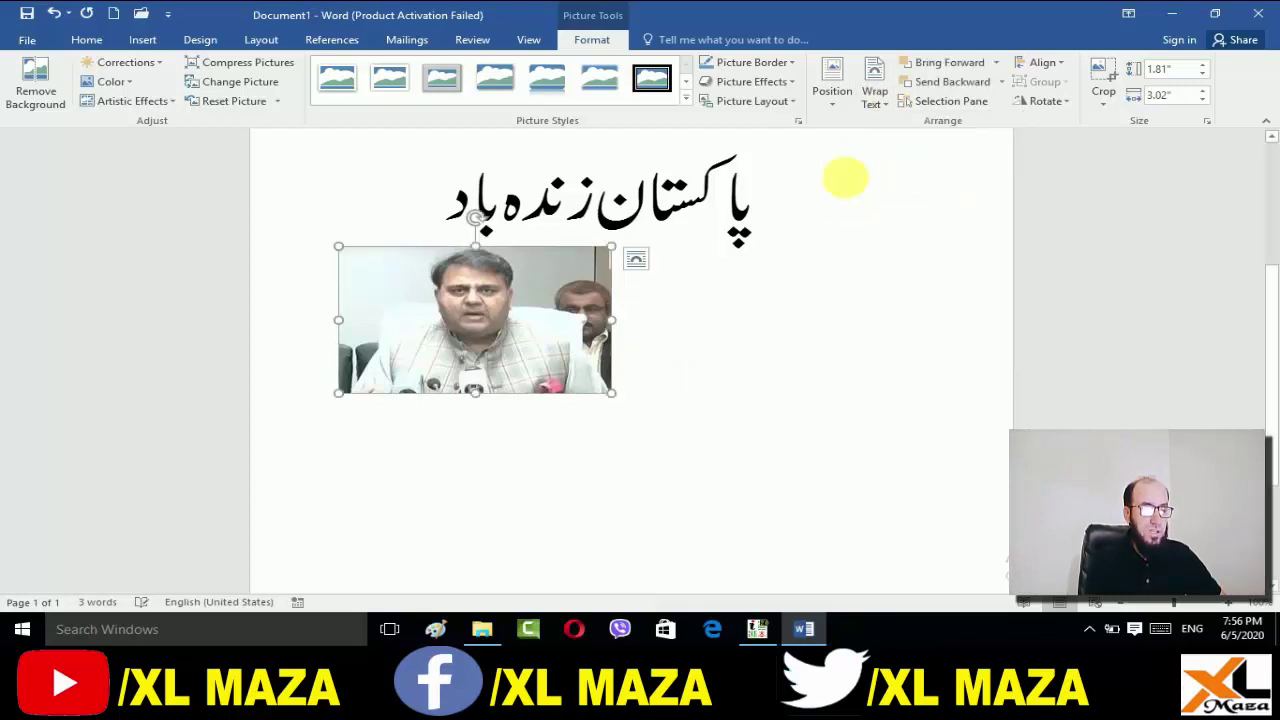
{"action": "mouse_move", "coordinate": [558, 291]}
{"action": "left_mouse_down"}
{"action": "mouse_move", "coordinate": [645, 232]}
{"action": "mouse_move", "coordinate": [660, 327]}
{"action": "left_mouse_up"}
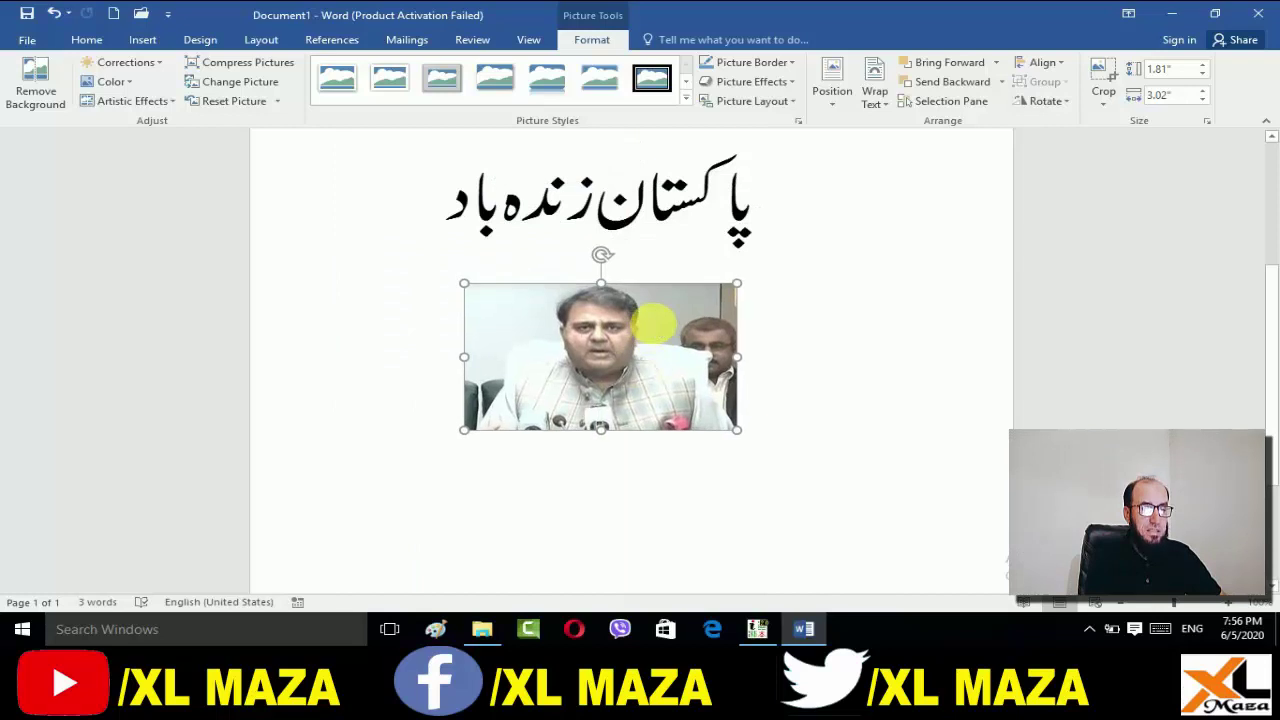
{"action": "left_click", "coordinate": [640, 200]}
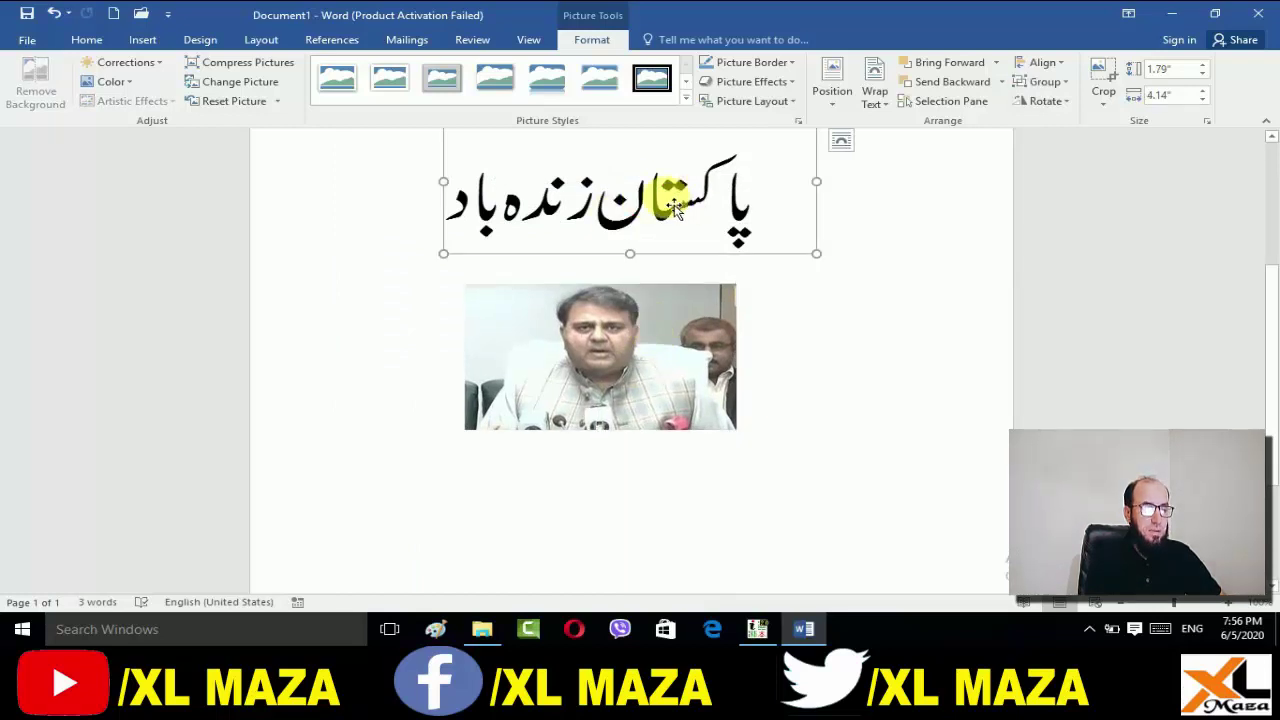
{"action": "left_click_drag", "start_coordinate": [673, 207], "coordinate": [663, 277]}
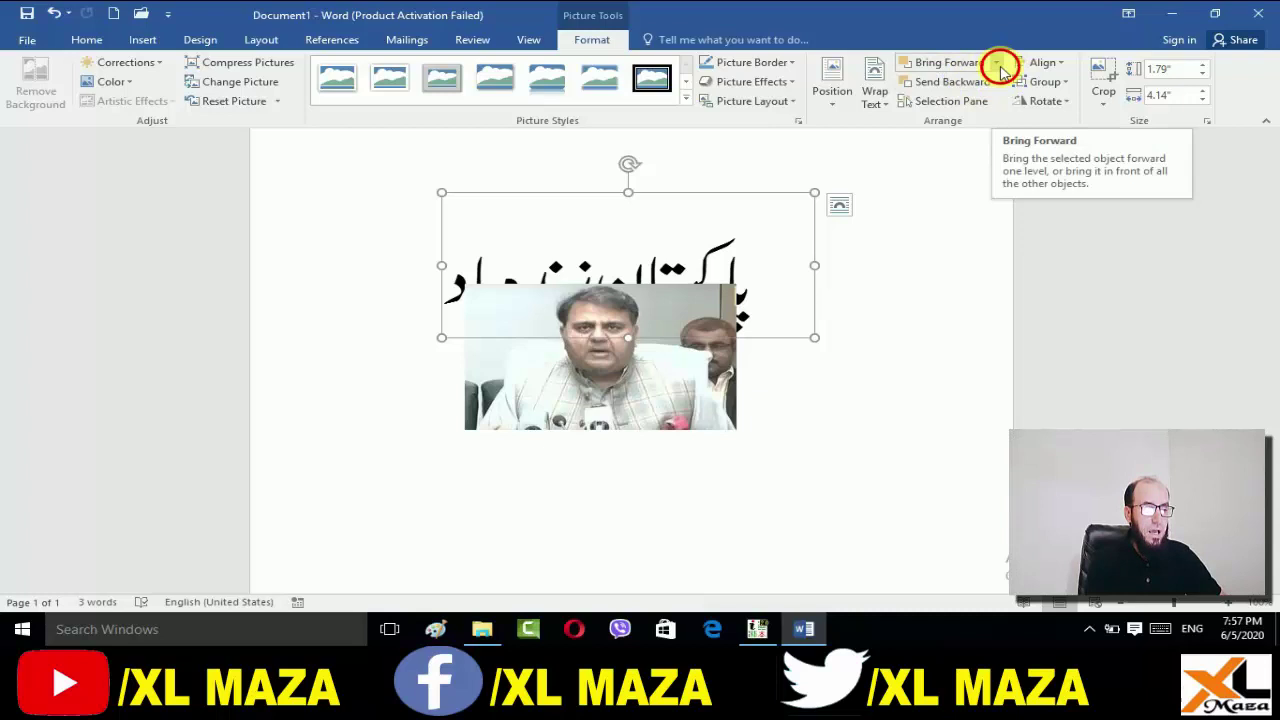
Step: Bring the Urdu phrase in front of the photo and move it onto the photo's centre
{"action": "left_click", "coordinate": [1000, 66]}
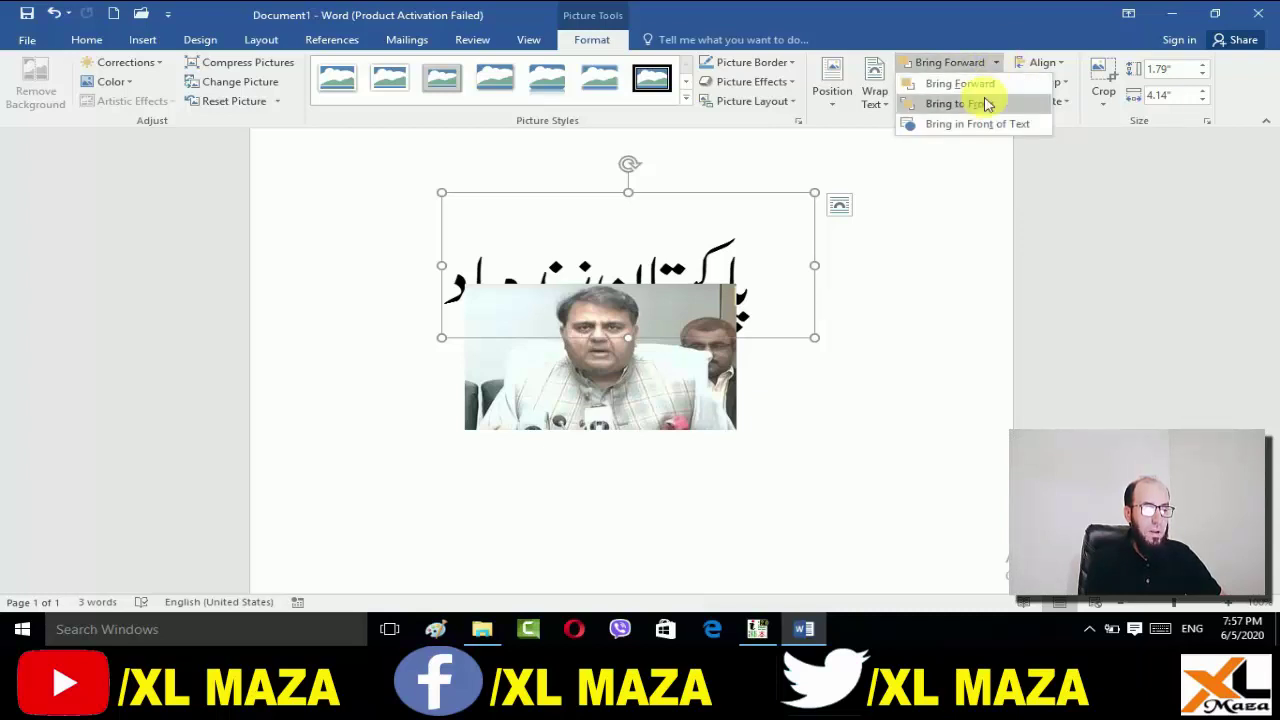
{"action": "left_click", "coordinate": [986, 104]}
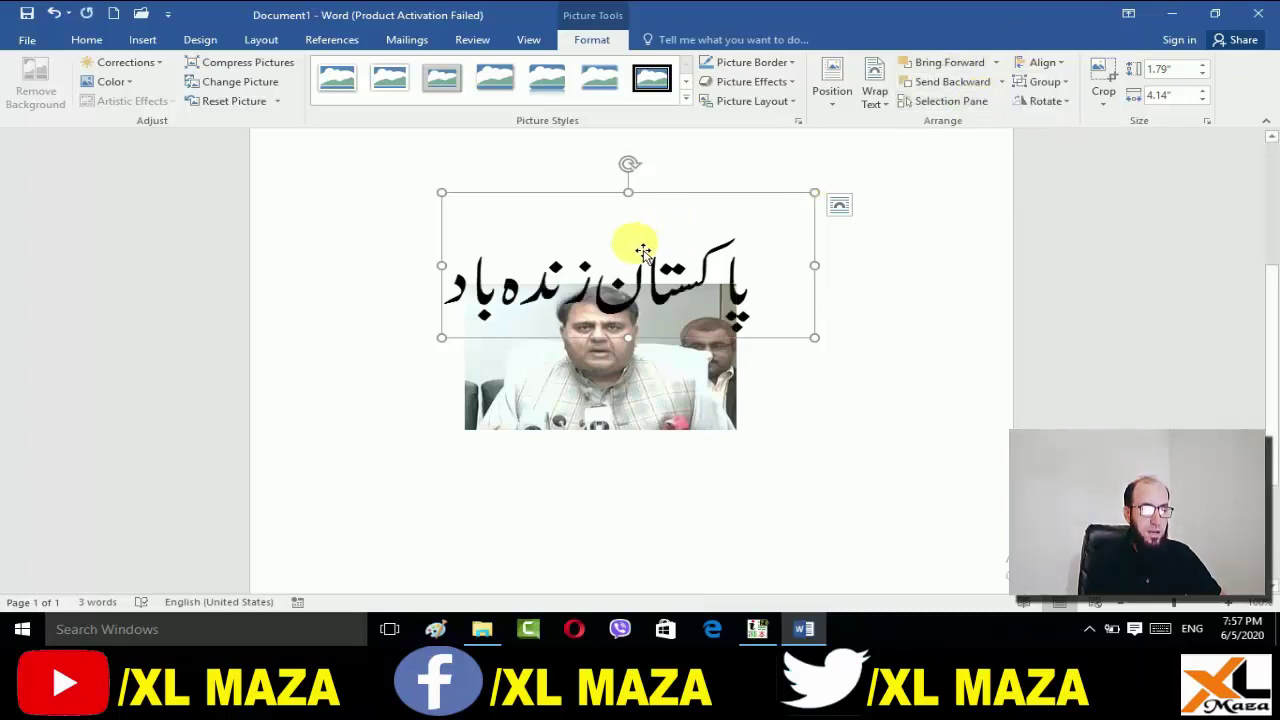
{"action": "left_click_drag", "start_coordinate": [647, 298], "coordinate": [645, 372]}
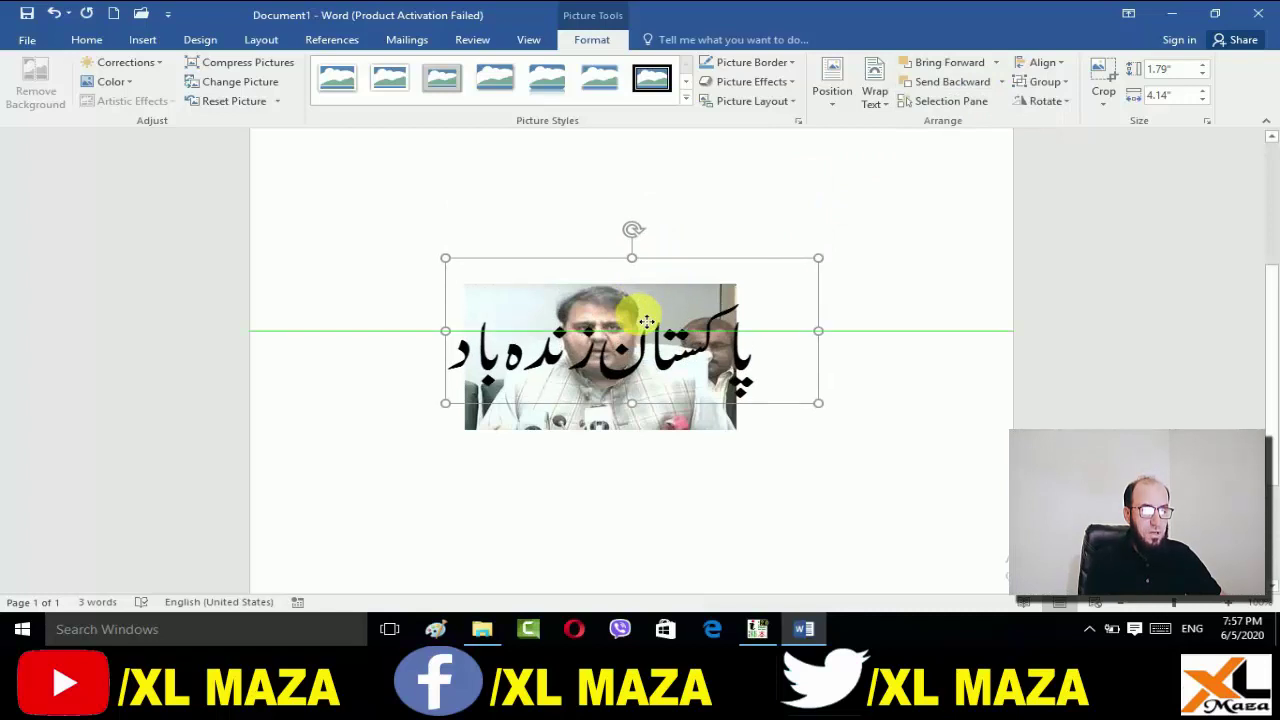
Step: Enlarge the photo to 2.84" × 4.74" and reposition it slightly
{"action": "left_click", "coordinate": [615, 432]}
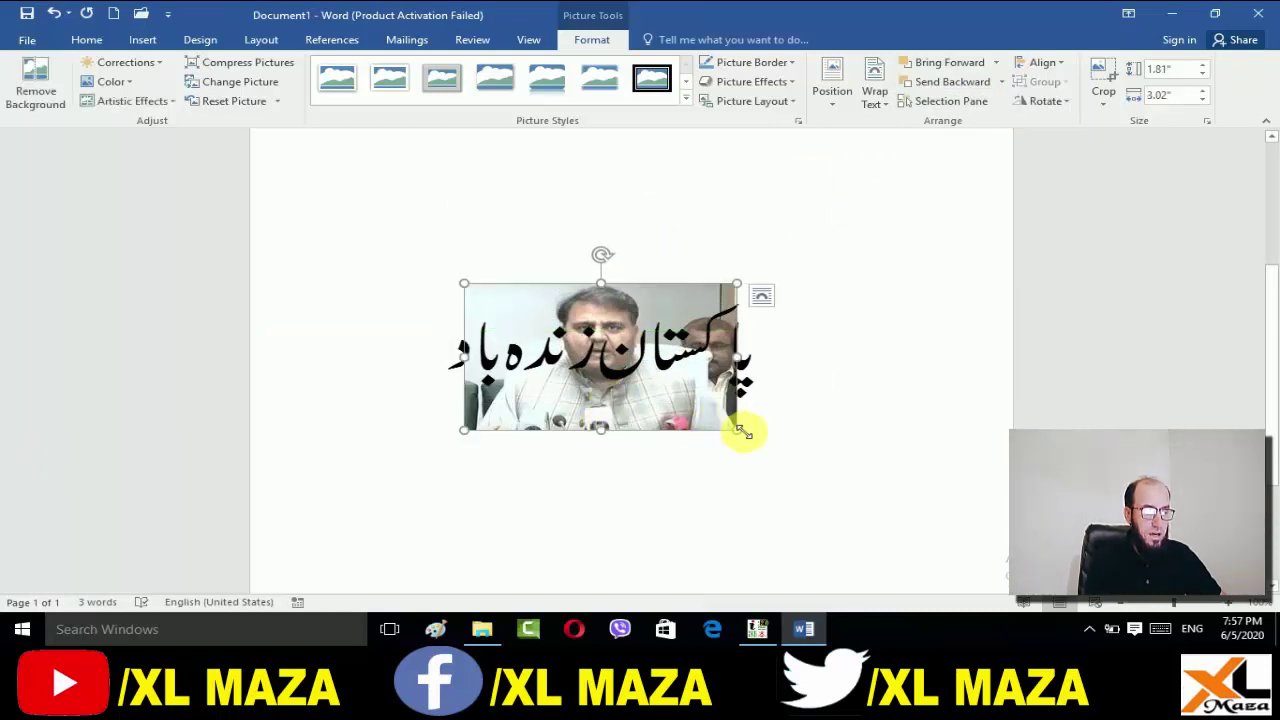
{"action": "left_click_drag", "start_coordinate": [740, 430], "coordinate": [894, 466]}
{"action": "left_click_drag", "start_coordinate": [743, 451], "coordinate": [566, 421]}
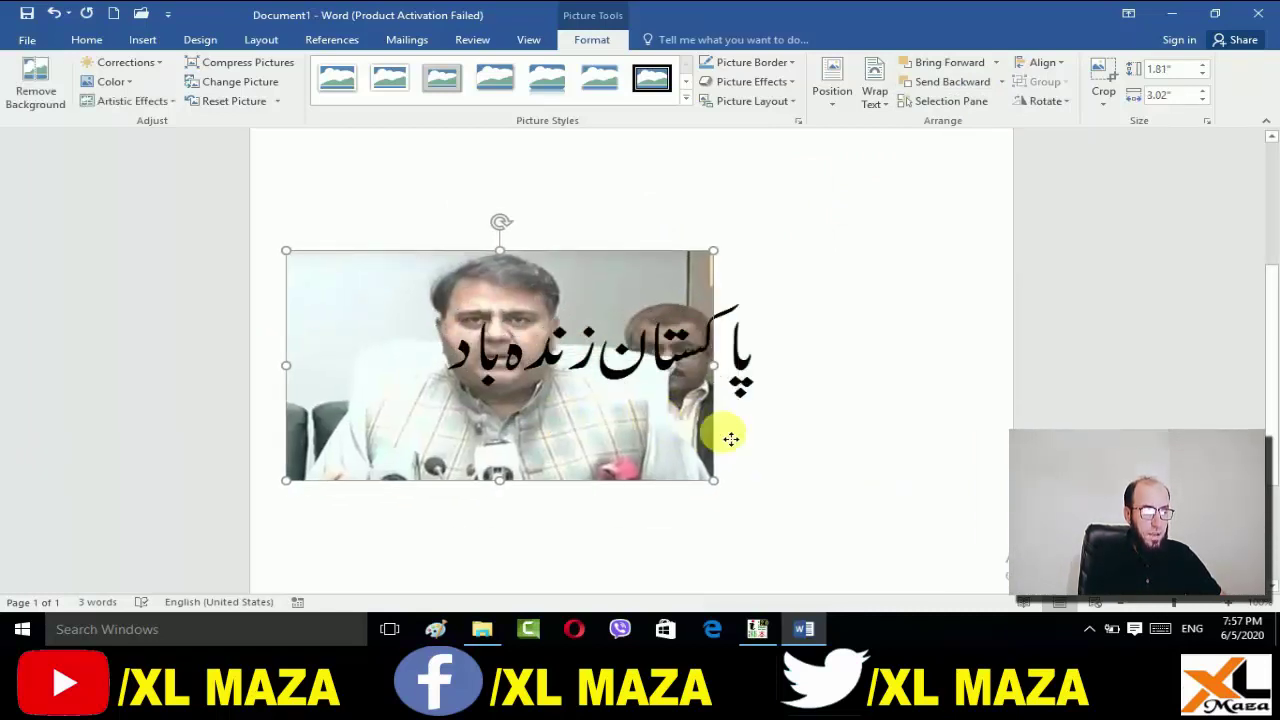
{"action": "left_click_drag", "start_coordinate": [731, 439], "coordinate": [817, 453]}
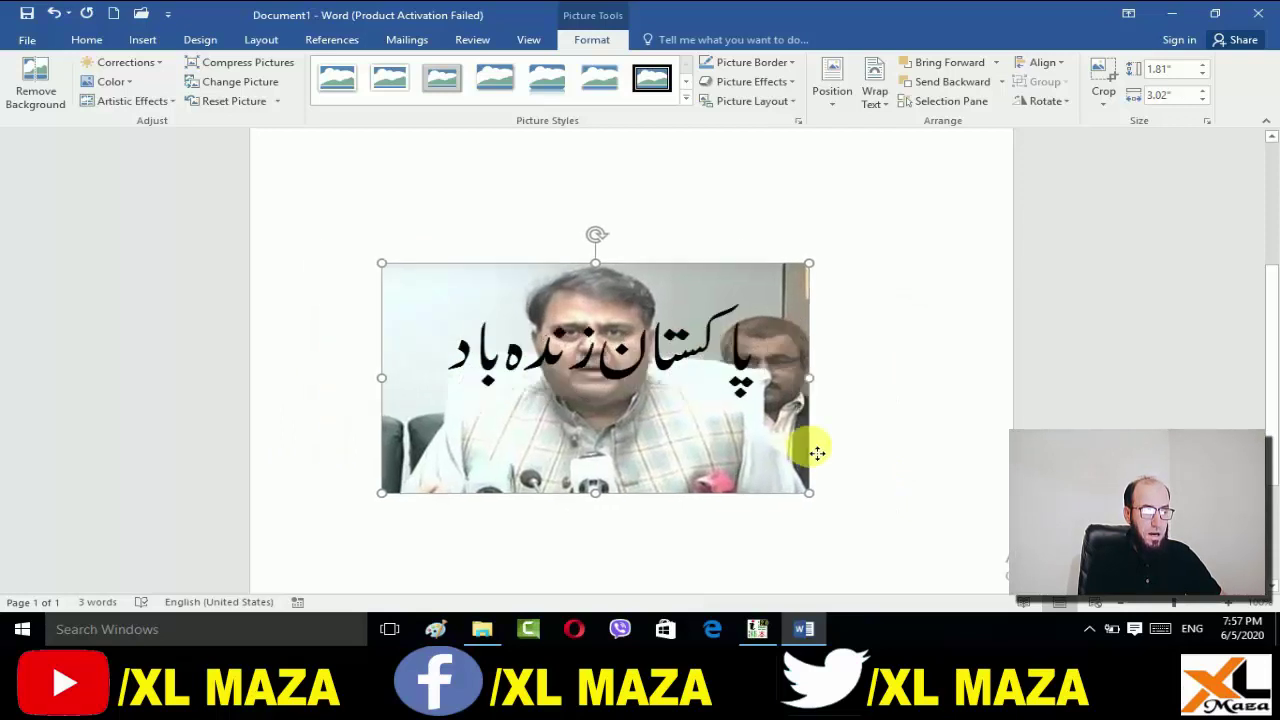
Step: Move the Urdu phrase down so it sits fully visible across the photo's lower half
{"action": "left_click", "coordinate": [670, 392]}
{"action": "left_click_drag", "start_coordinate": [655, 440], "coordinate": [638, 458]}
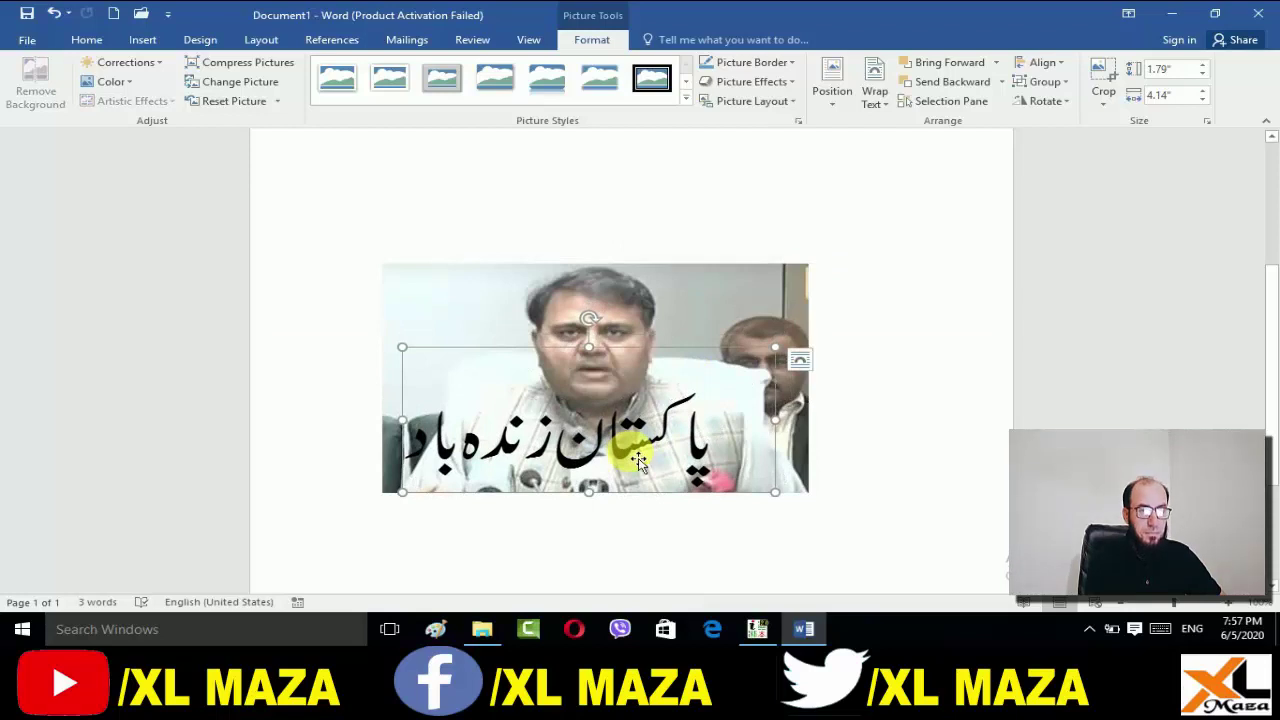
{"action": "left_click_drag", "start_coordinate": [638, 458], "coordinate": [635, 470]}
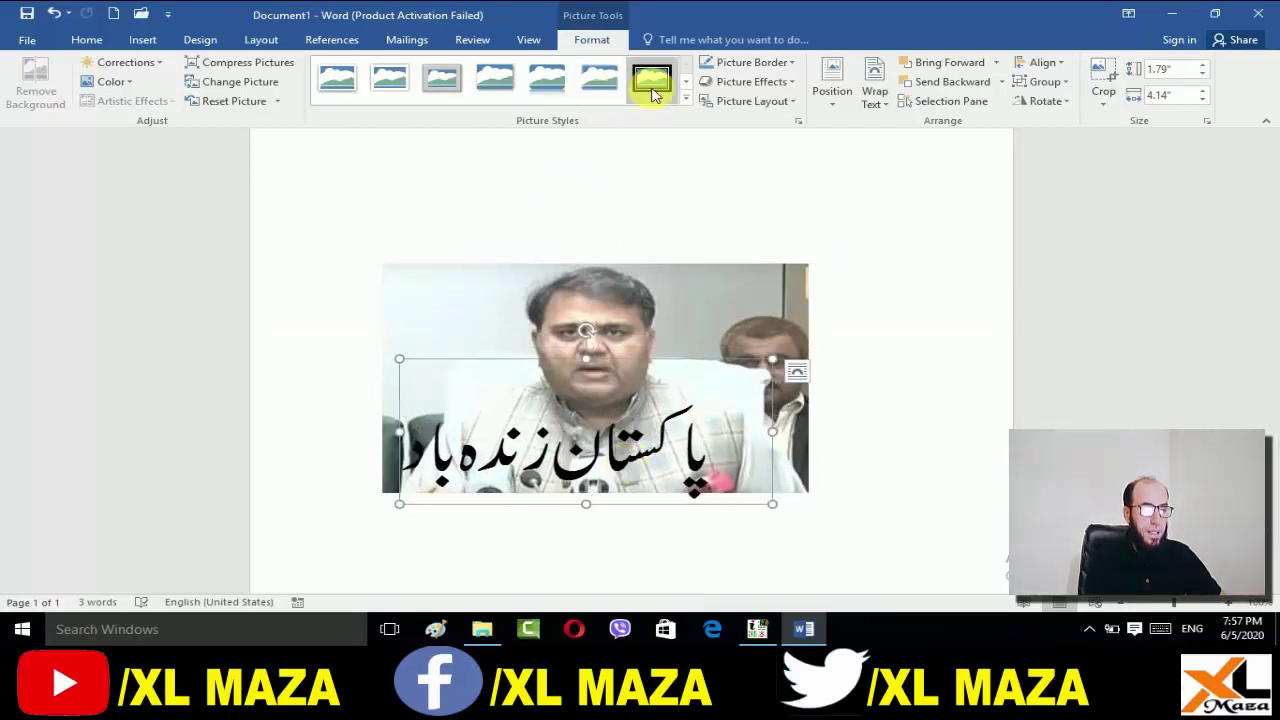
Step: Browse Picture Border, Shadow effects and Picture Styles without applying any, then nudge the Urdu phrase up and right
{"action": "left_click", "coordinate": [795, 63]}
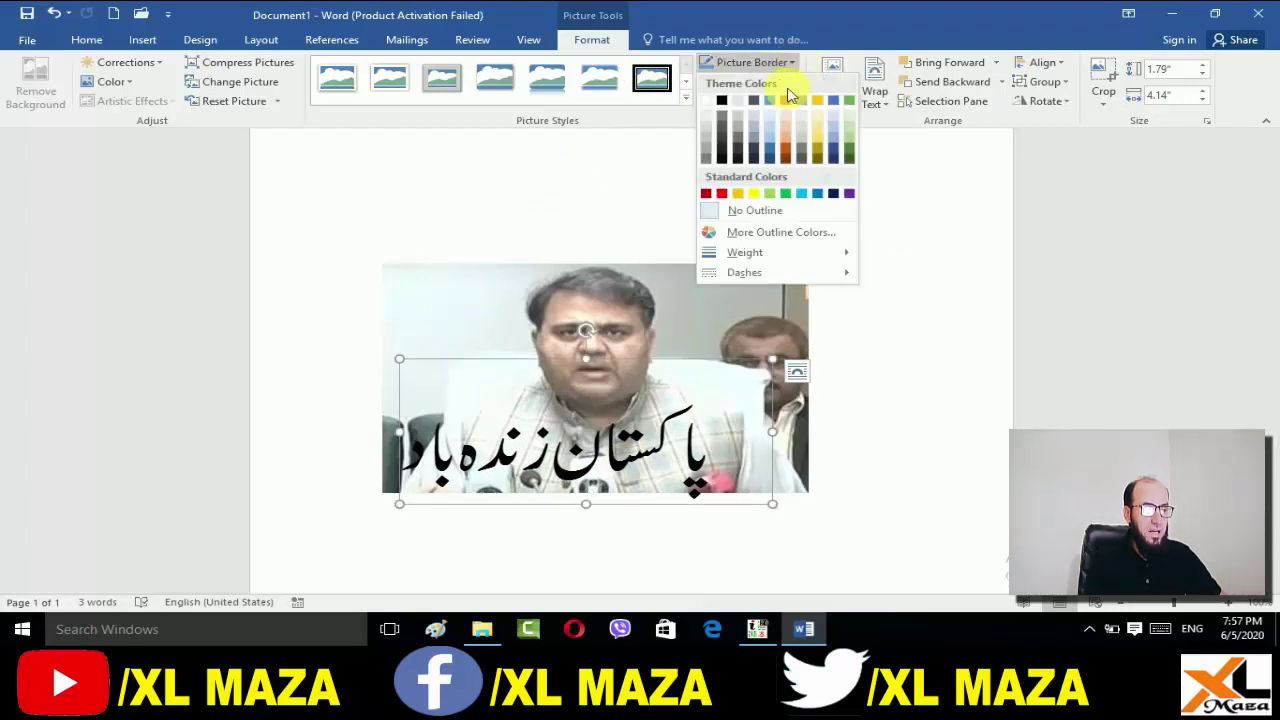
{"action": "left_click", "coordinate": [788, 103]}
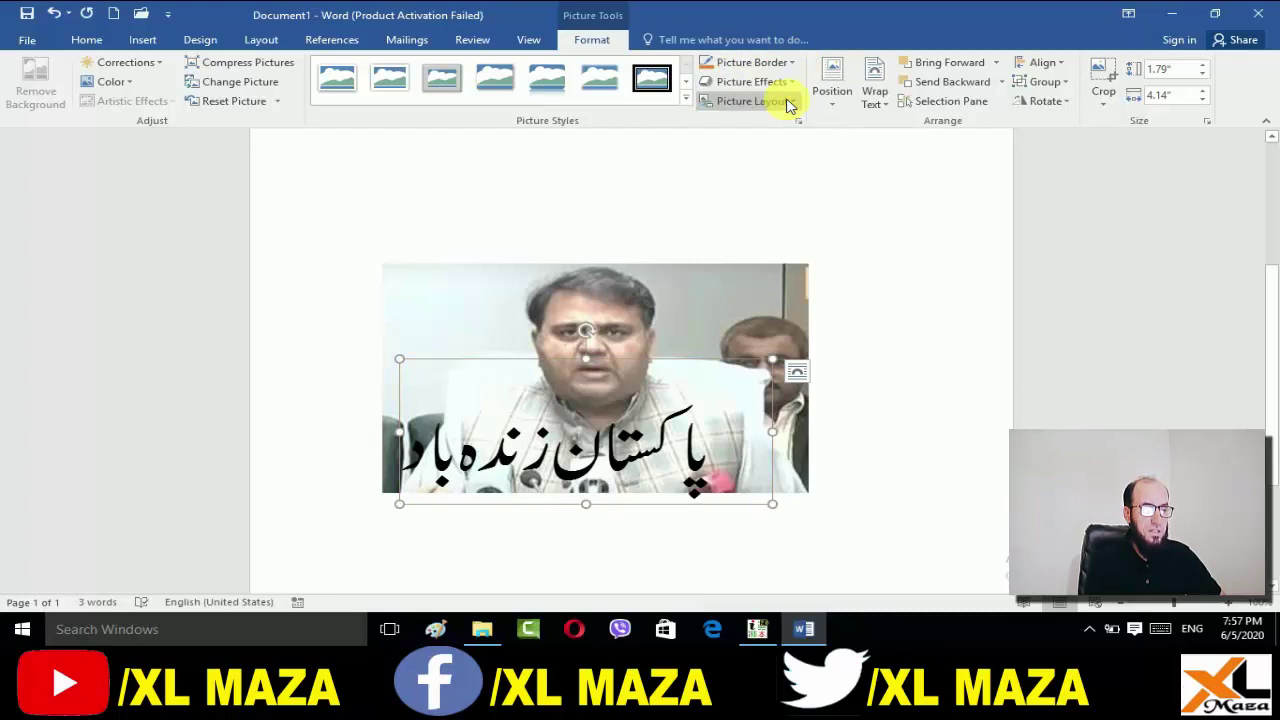
{"action": "left_click", "coordinate": [792, 83]}
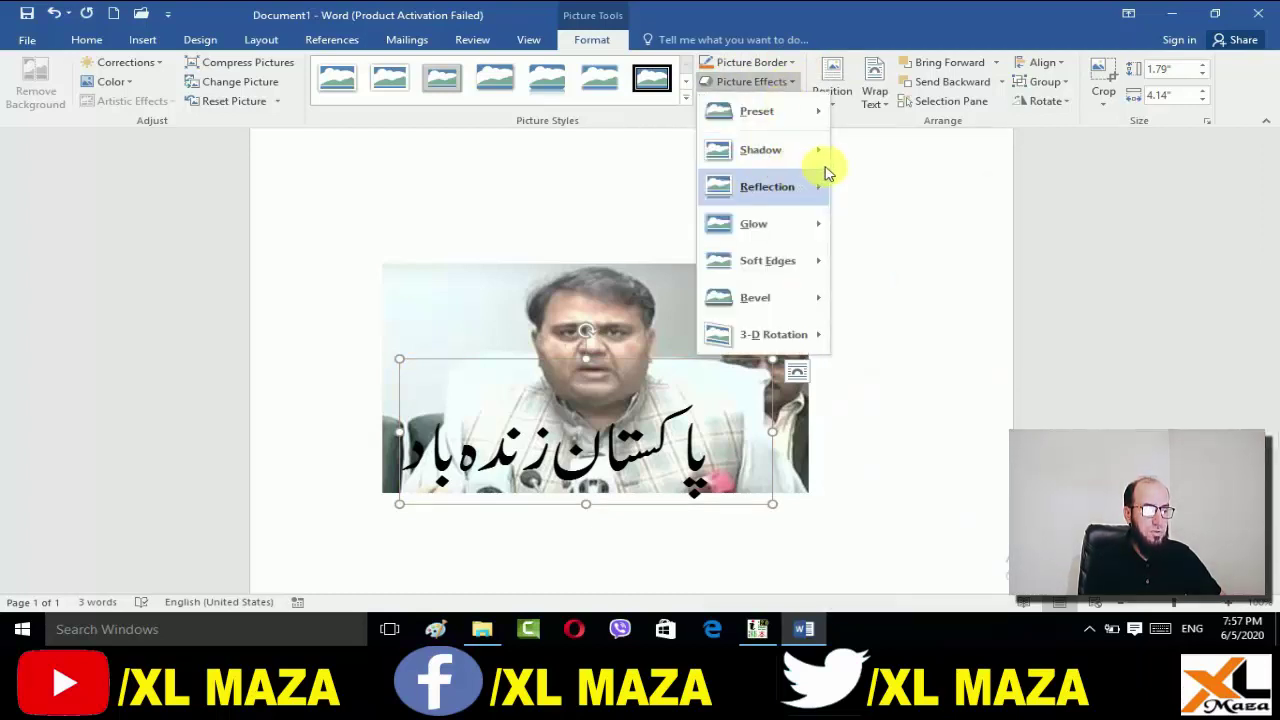
{"action": "mouse_move", "coordinate": [787, 166]}
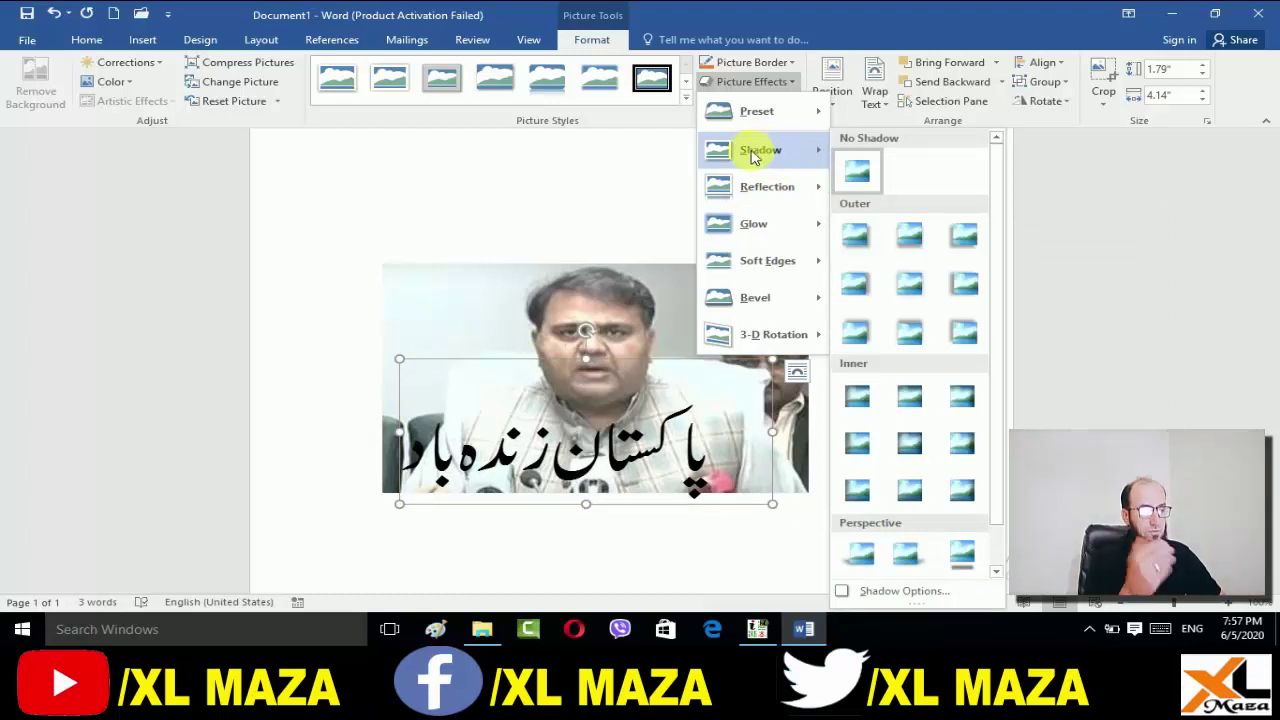
{"action": "left_click", "coordinate": [600, 195]}
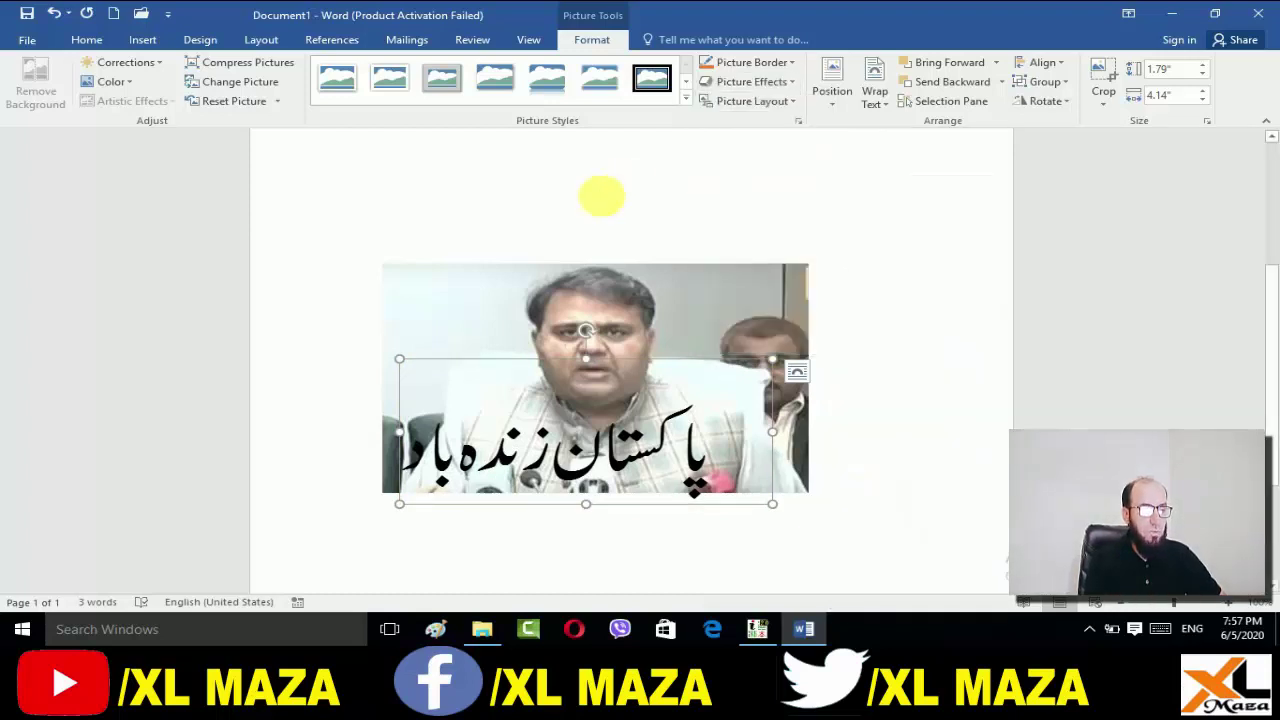
{"action": "left_click", "coordinate": [688, 103]}
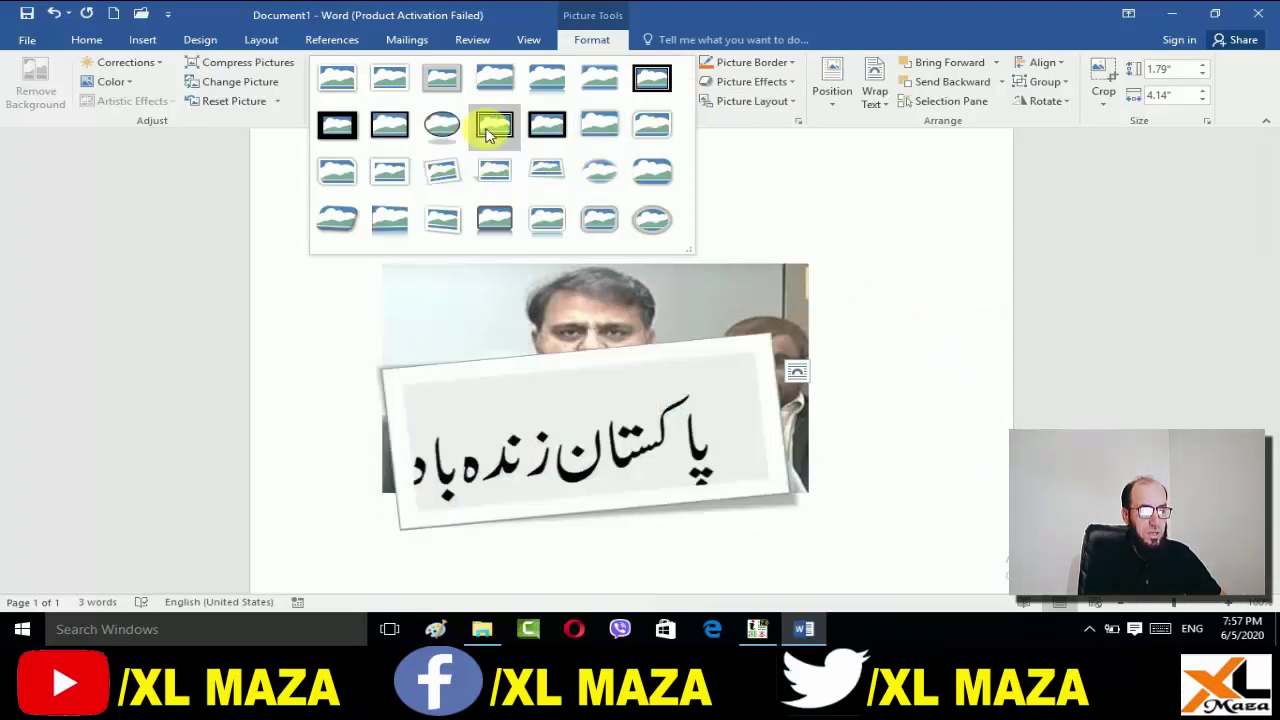
{"action": "left_click", "coordinate": [805, 207]}
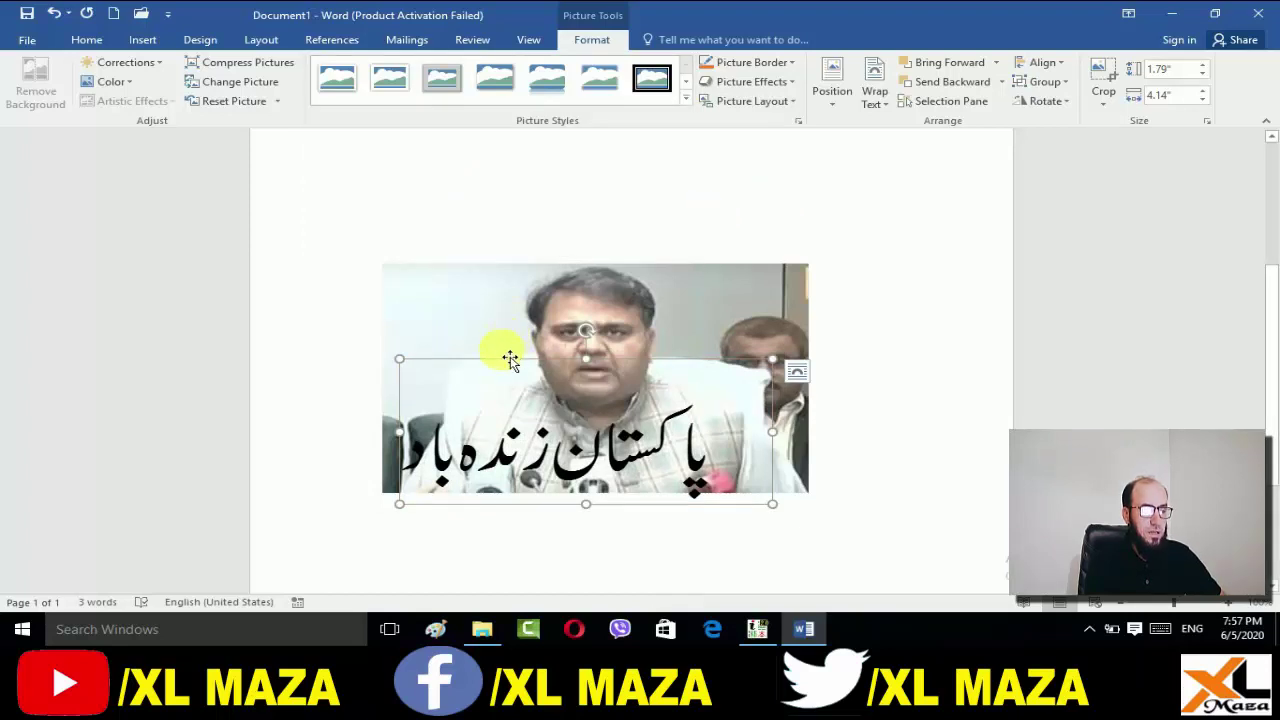
{"action": "left_click_drag", "start_coordinate": [518, 337], "coordinate": [520, 333]}
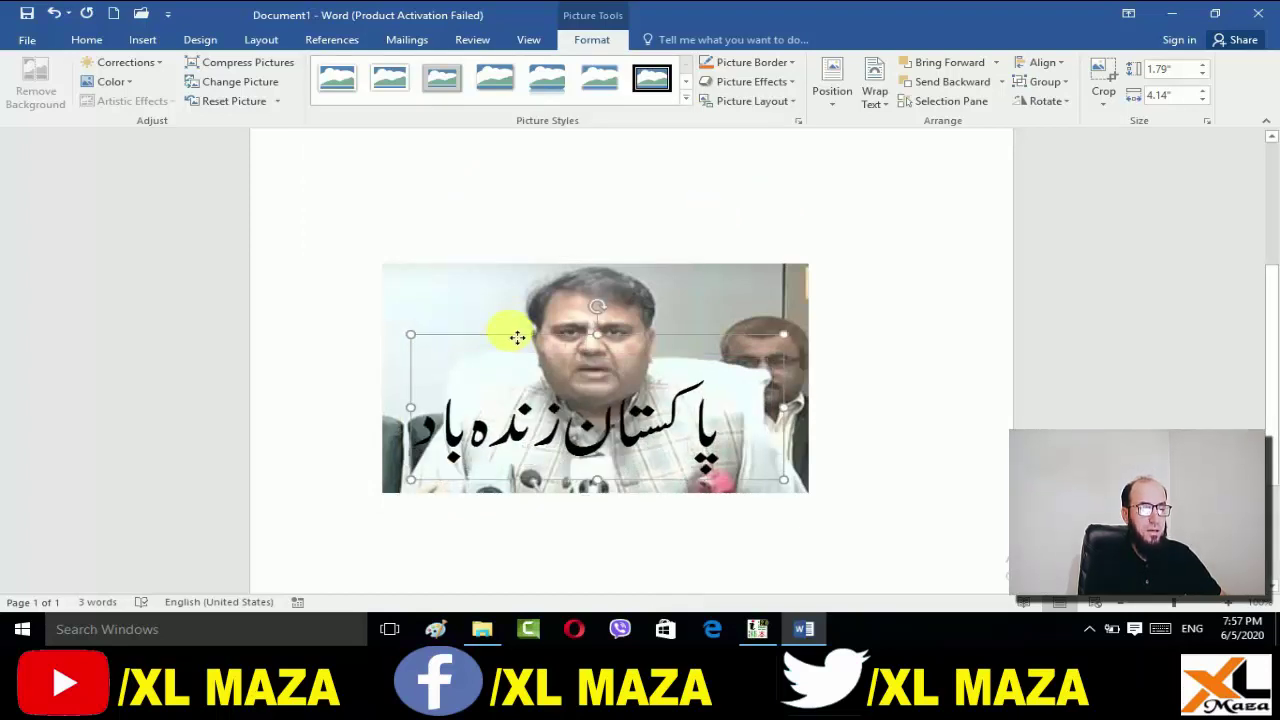
Step: Switch to the Home tab and shift the Urdu phrase slightly left and down across the photo's lower middle
{"action": "left_click", "coordinate": [88, 40]}
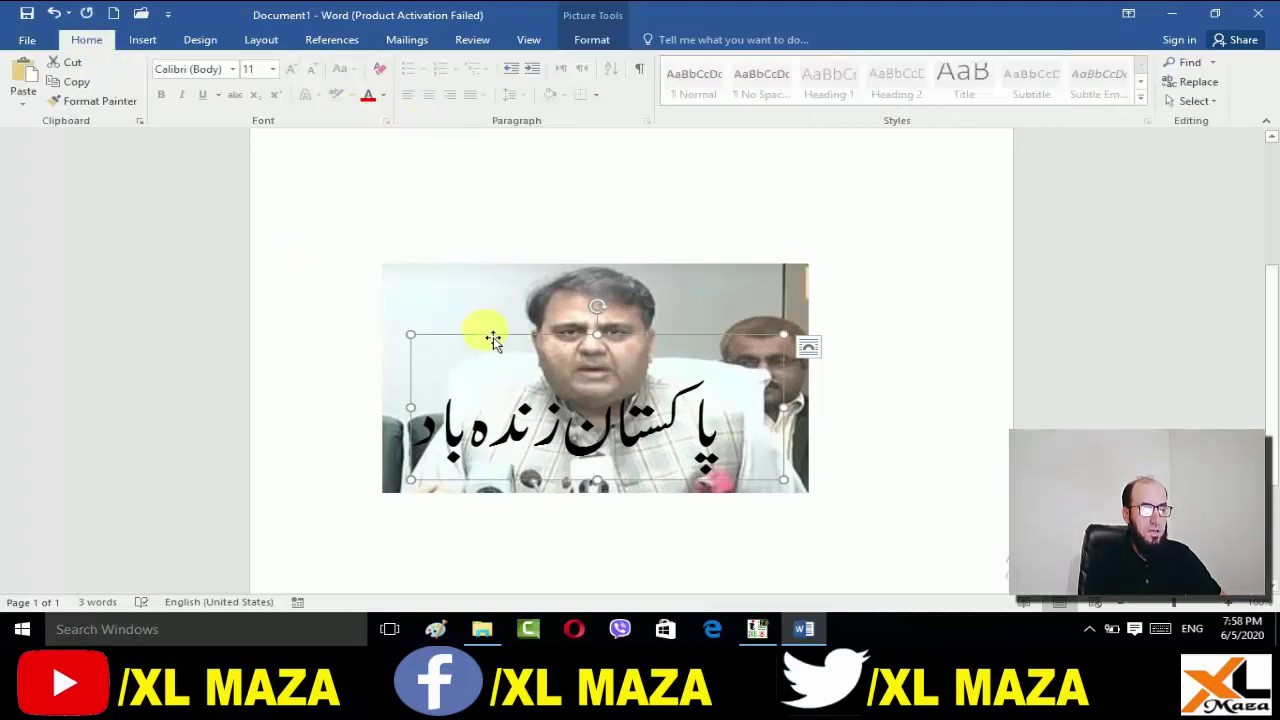
{"action": "left_click_drag", "start_coordinate": [489, 302], "coordinate": [487, 302]}
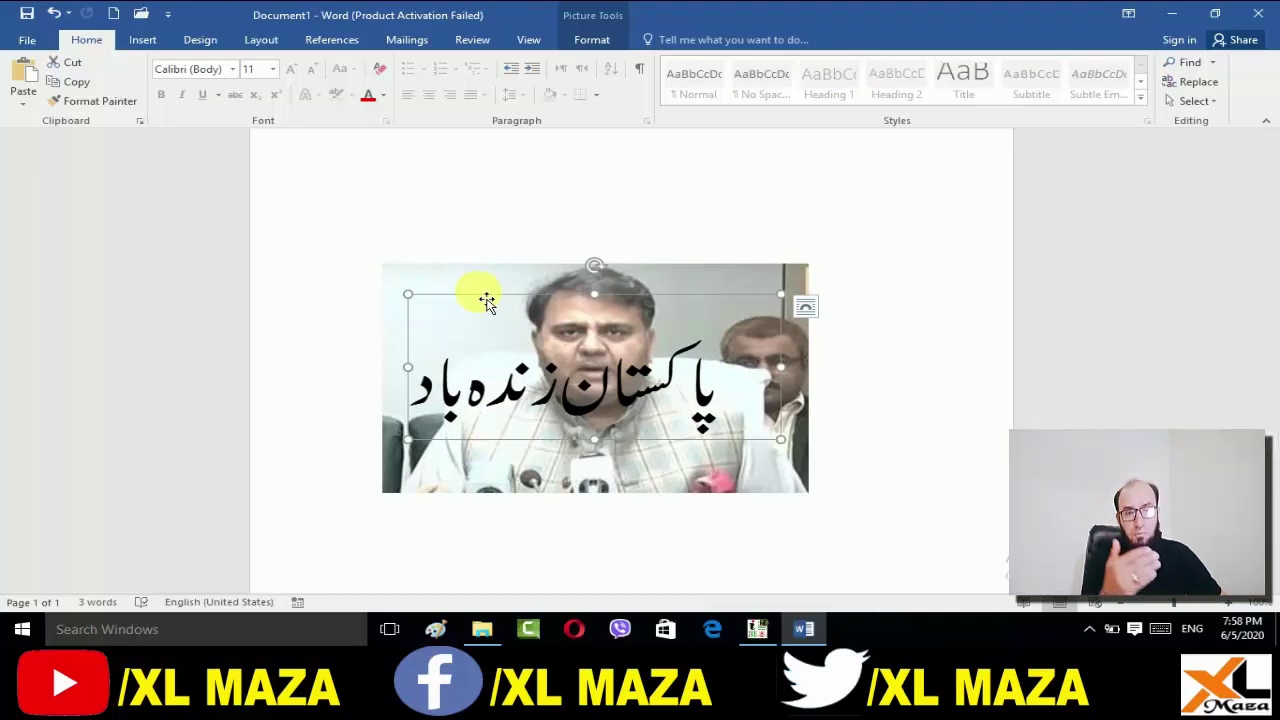
{"action": "mouse_move", "coordinate": [486, 302]}
{"action": "left_mouse_down"}
{"action": "mouse_move", "coordinate": [473, 320]}
{"action": "mouse_move", "coordinate": [485, 379]}
{"action": "mouse_move", "coordinate": [470, 371]}
{"action": "left_mouse_up"}
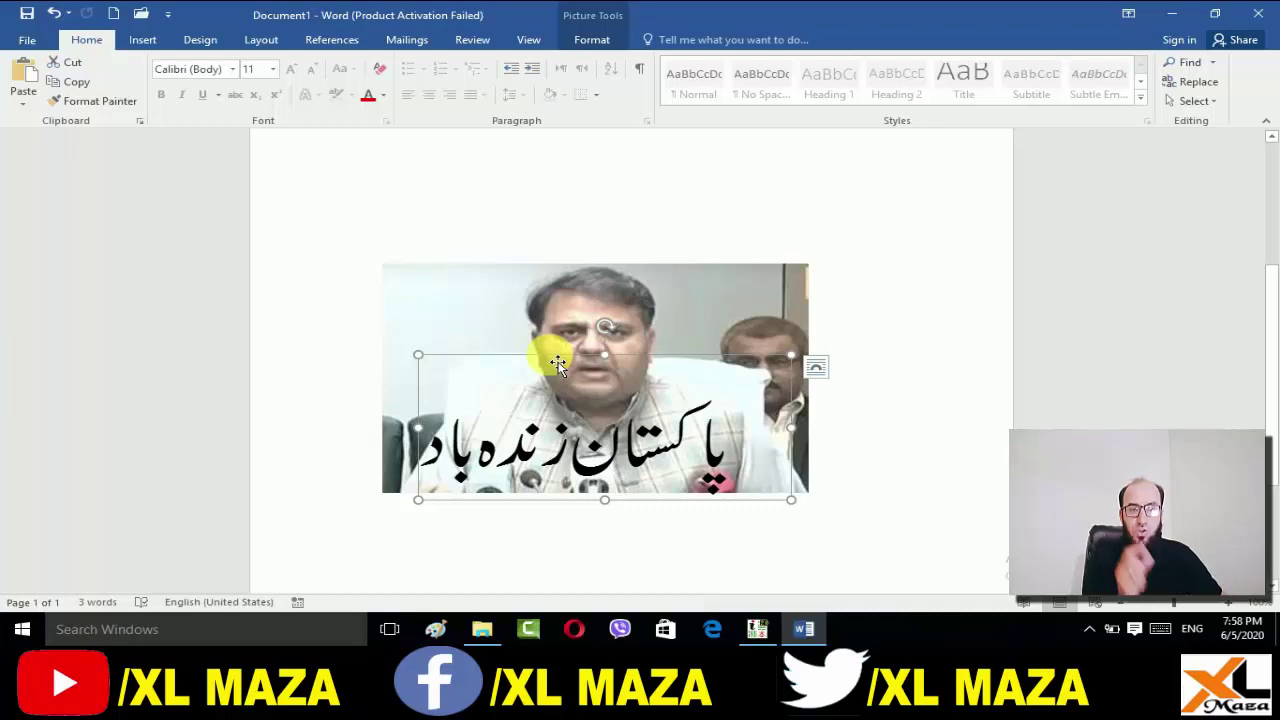
Step: Return to InPage and copy the Urdu phrase text frame to the clipboard
{"action": "left_click", "coordinate": [757, 628]}
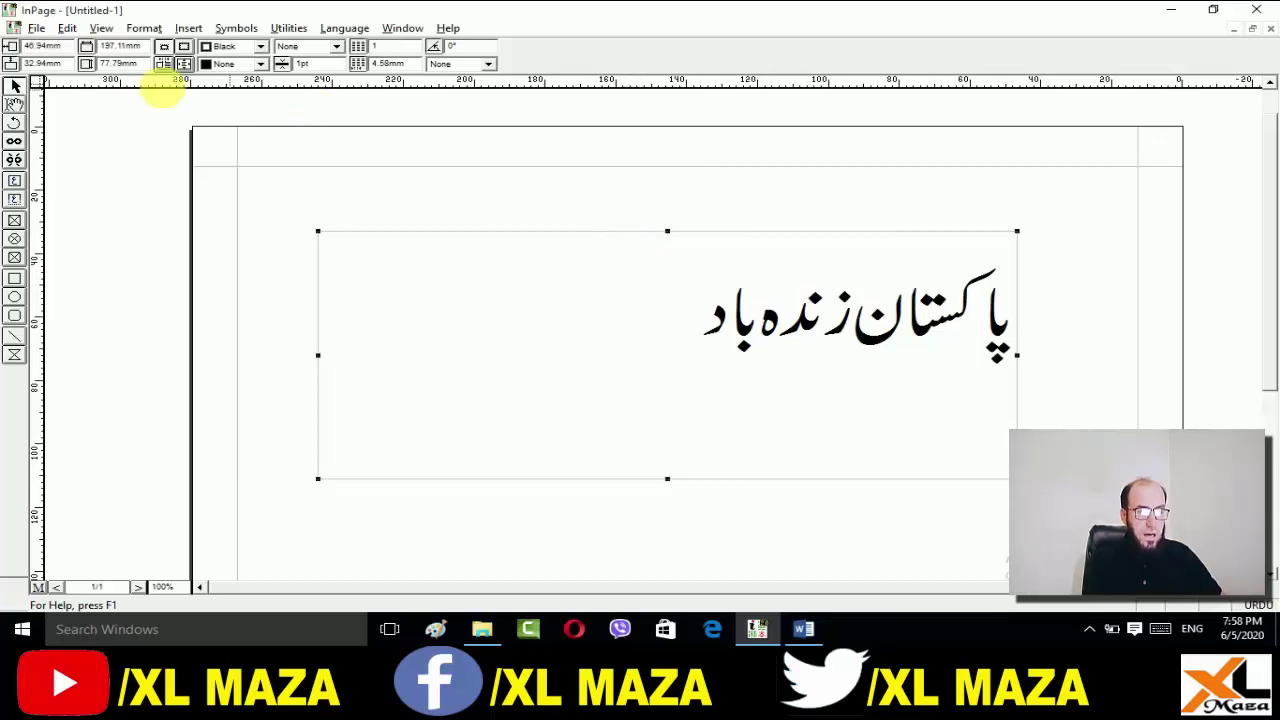
{"action": "right_click", "coordinate": [340, 236]}
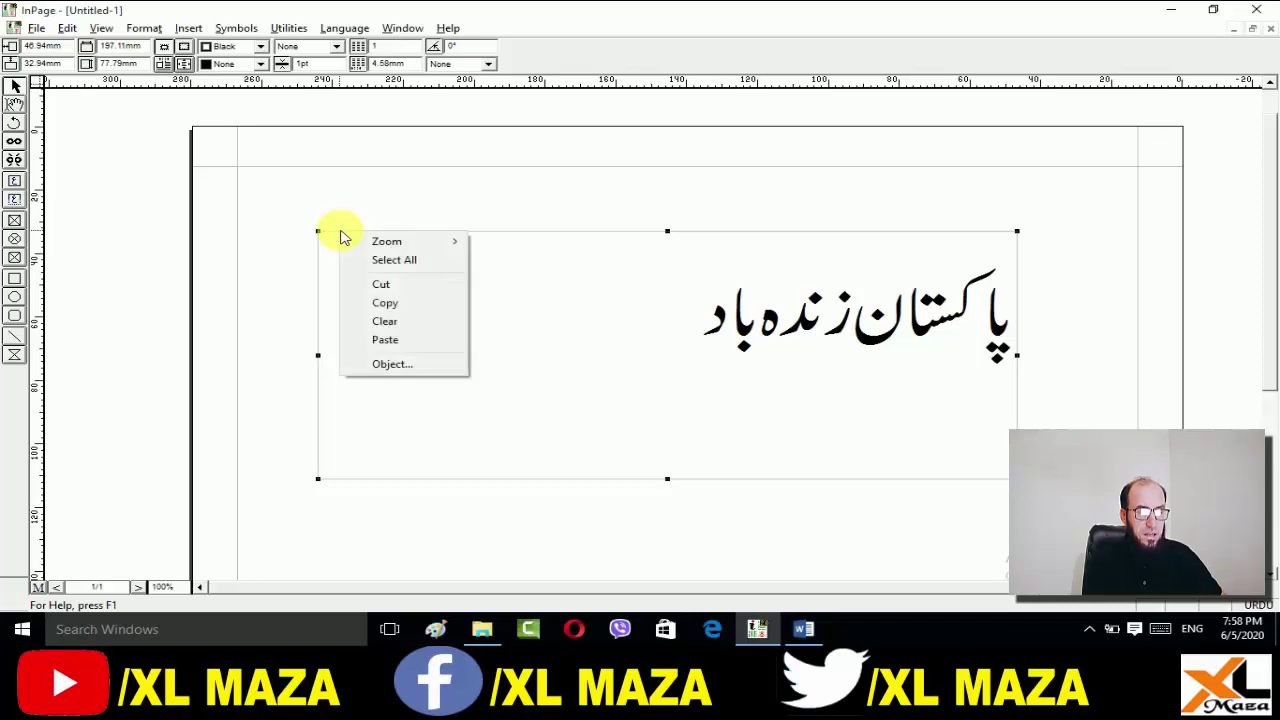
{"action": "left_click", "coordinate": [405, 313]}
{"action": "left_click", "coordinate": [22, 628]}
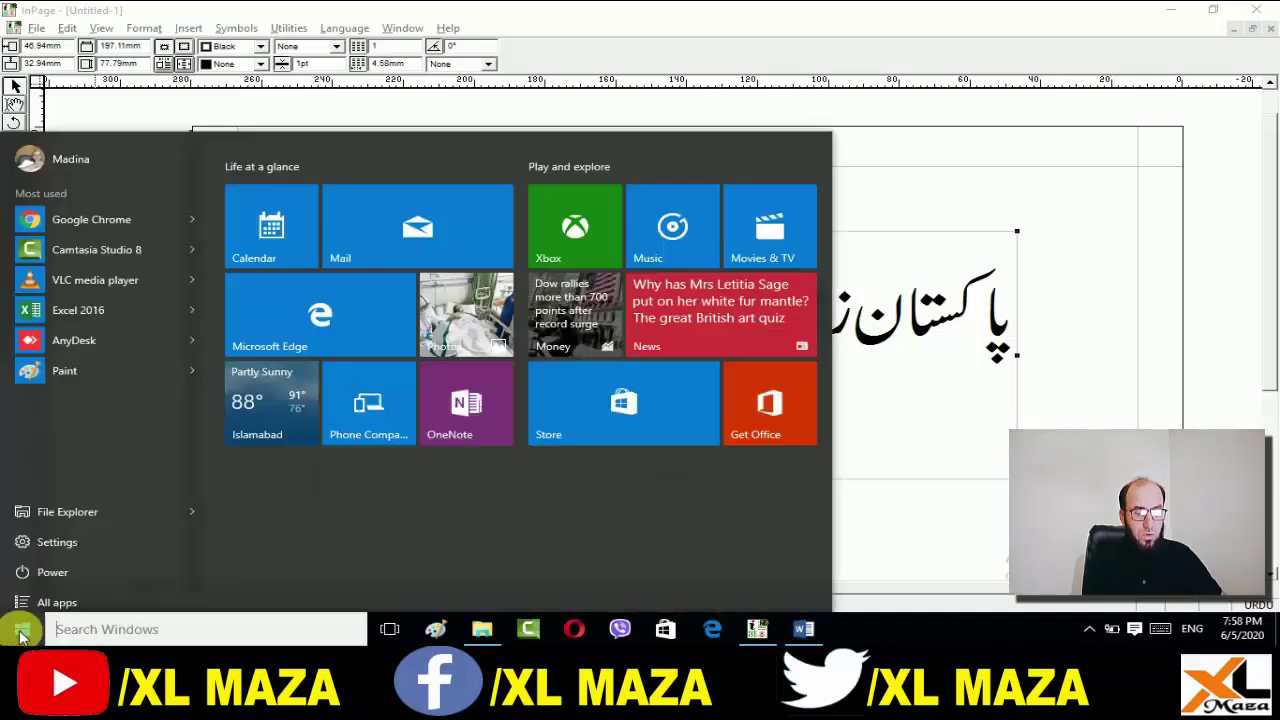
Step: Launch PowerPoint 2016 from the Start menu's All apps list
{"action": "left_click", "coordinate": [22, 630]}
{"action": "left_click", "coordinate": [22, 636]}
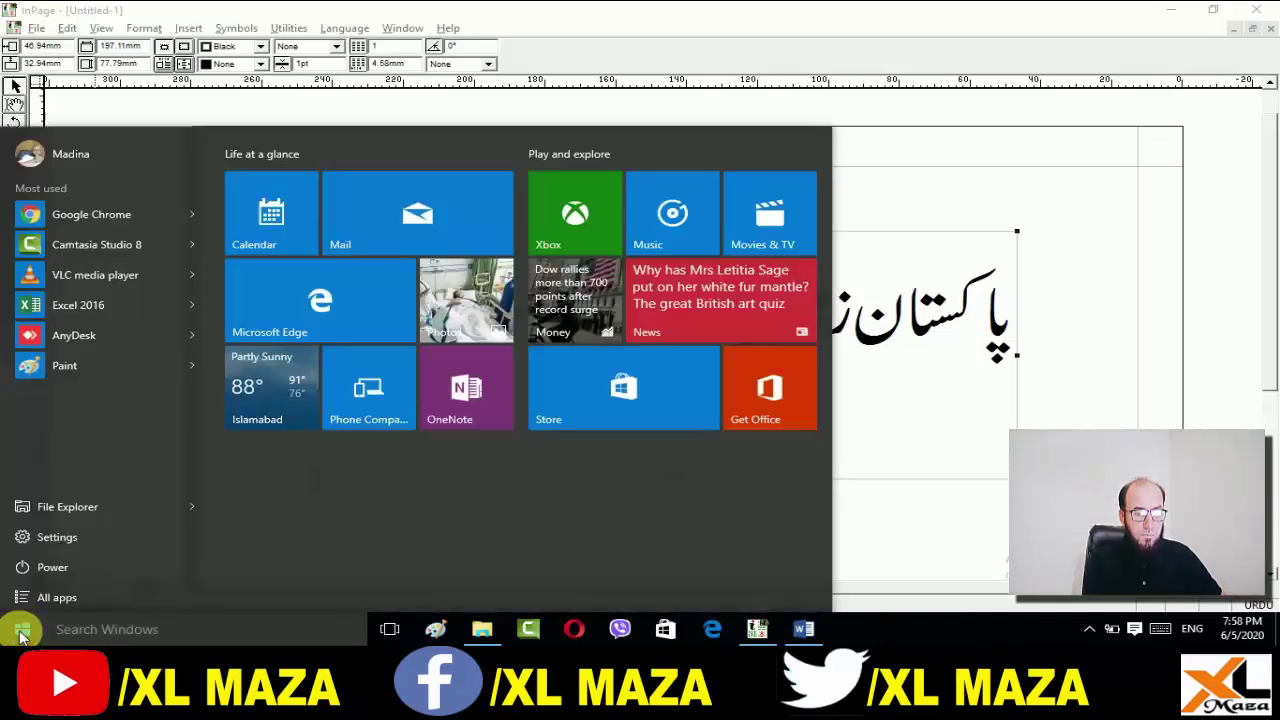
{"action": "left_click", "coordinate": [98, 592]}
{"action": "left_click_drag", "start_coordinate": [216, 205], "coordinate": [220, 416]}
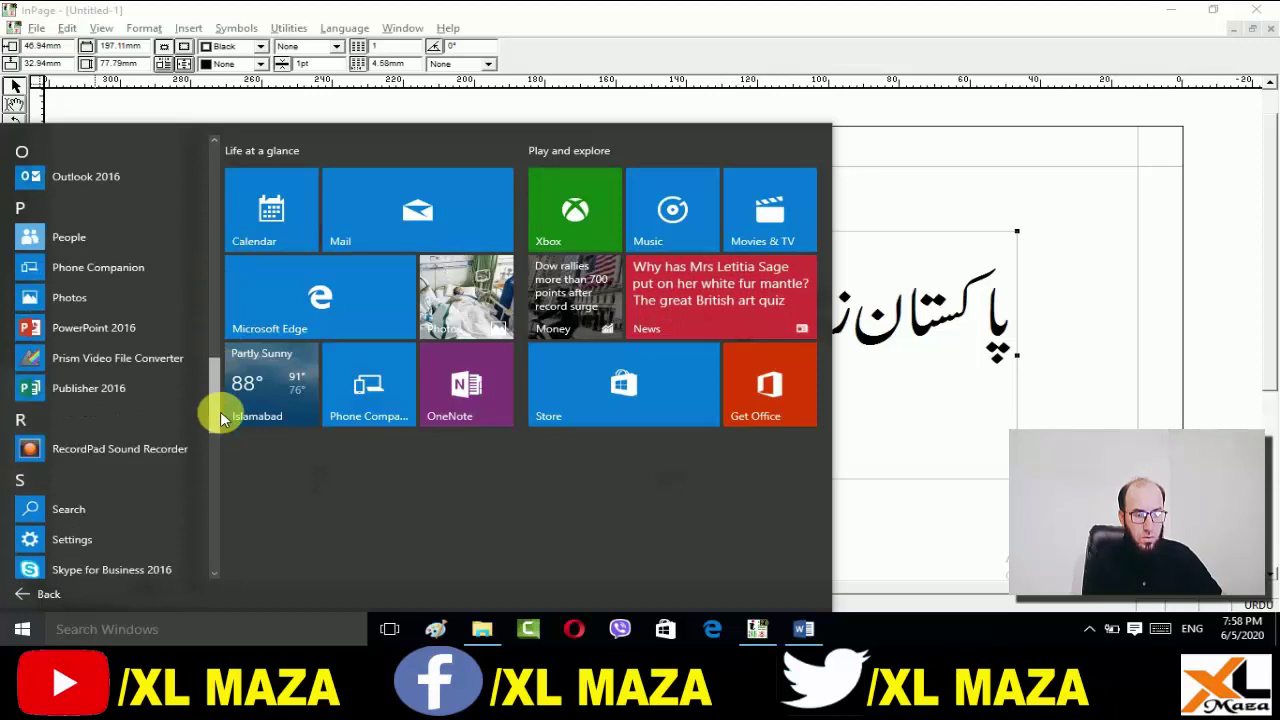
{"action": "left_click", "coordinate": [136, 326]}
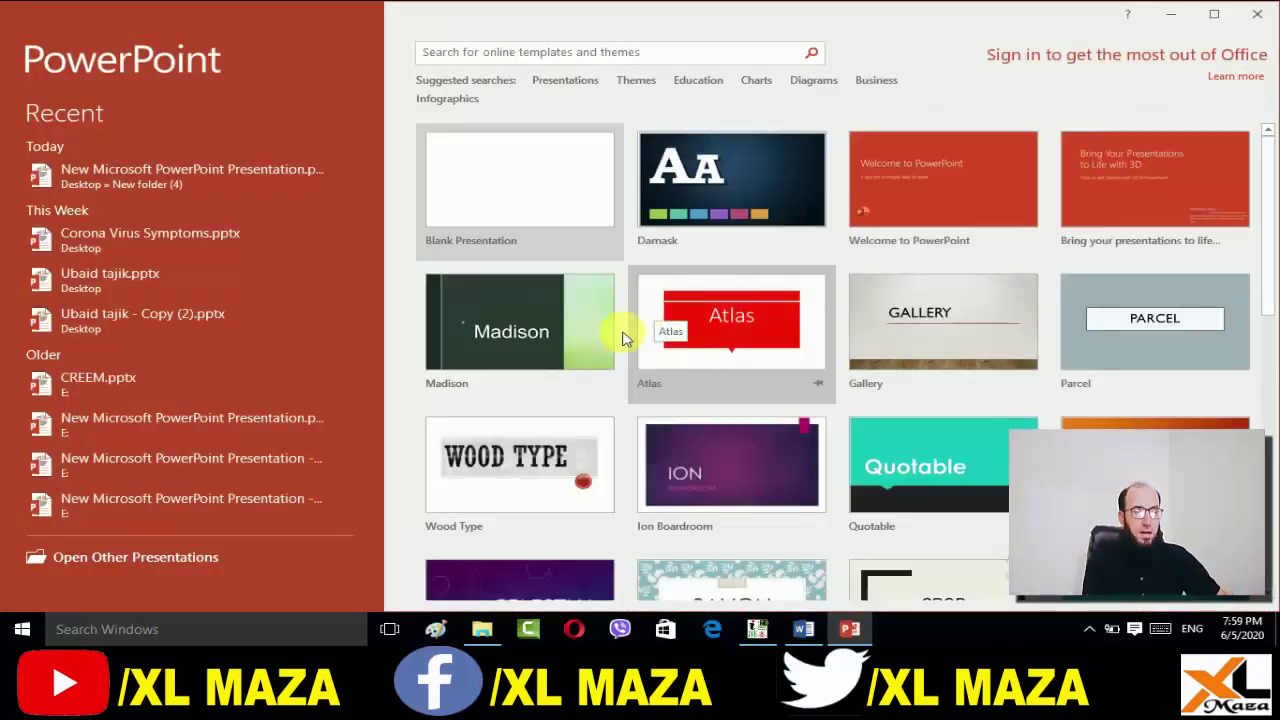
Step: In a new blank presentation, paste the Urdu phrase as Picture (Enhanced Metafile) and move it upper left
{"action": "left_click", "coordinate": [520, 143]}
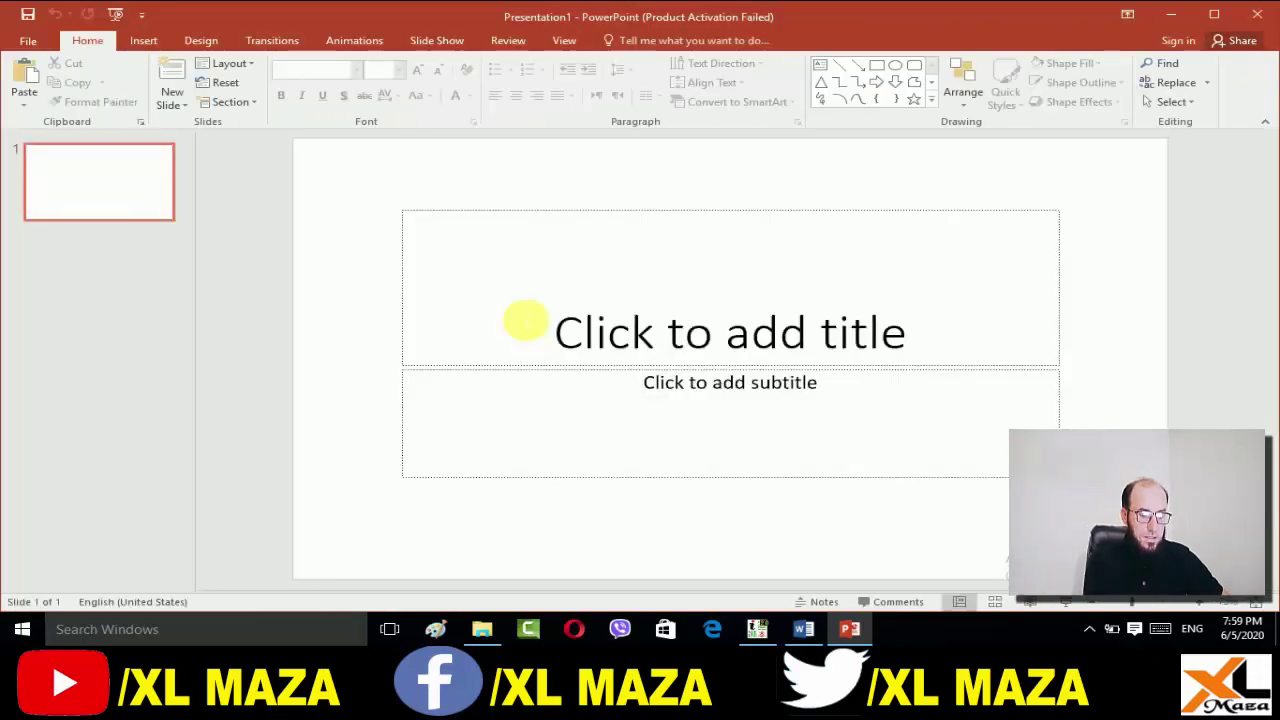
{"action": "key", "text": "ctrl+alt+v"}
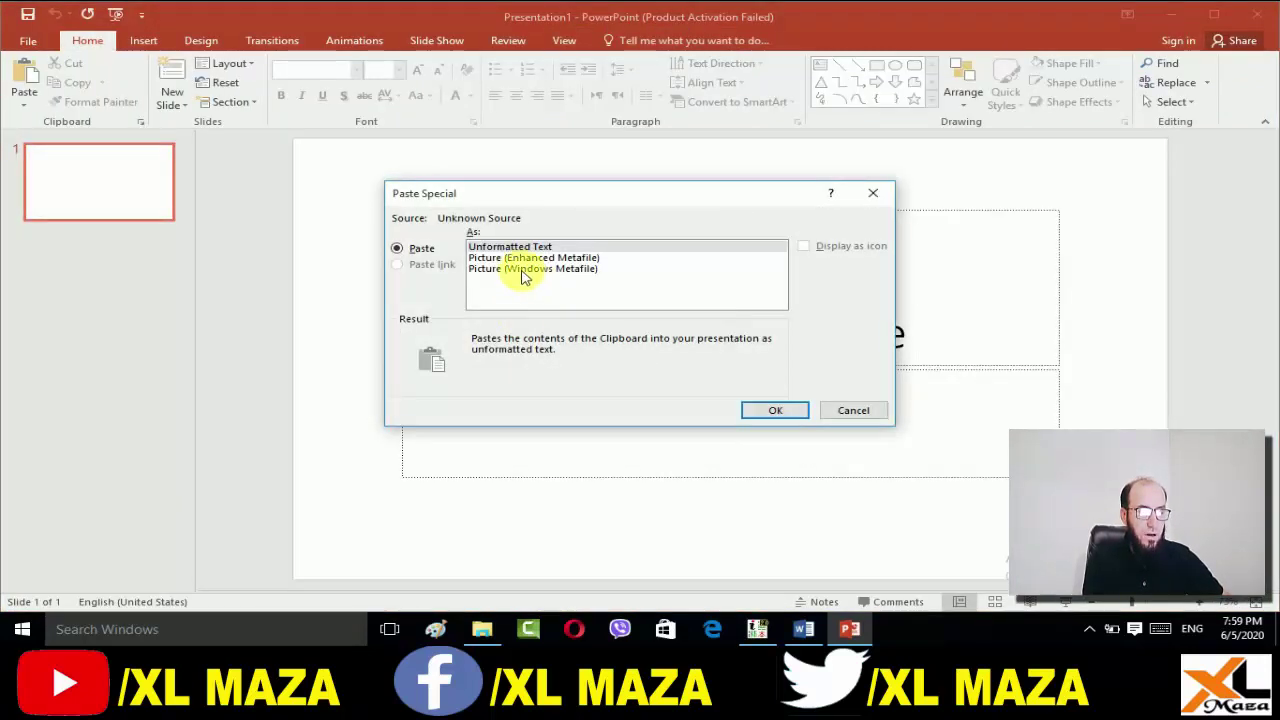
{"action": "left_click", "coordinate": [535, 258]}
{"action": "left_click", "coordinate": [545, 270]}
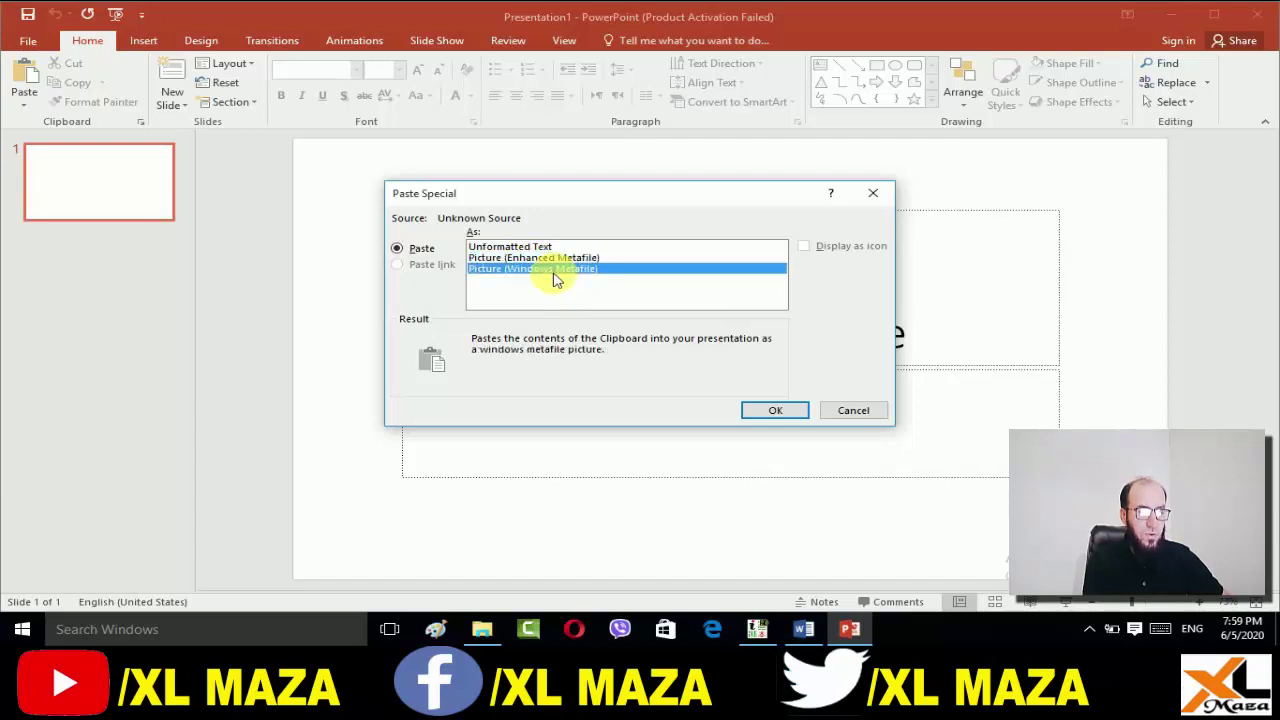
{"action": "left_click", "coordinate": [540, 258]}
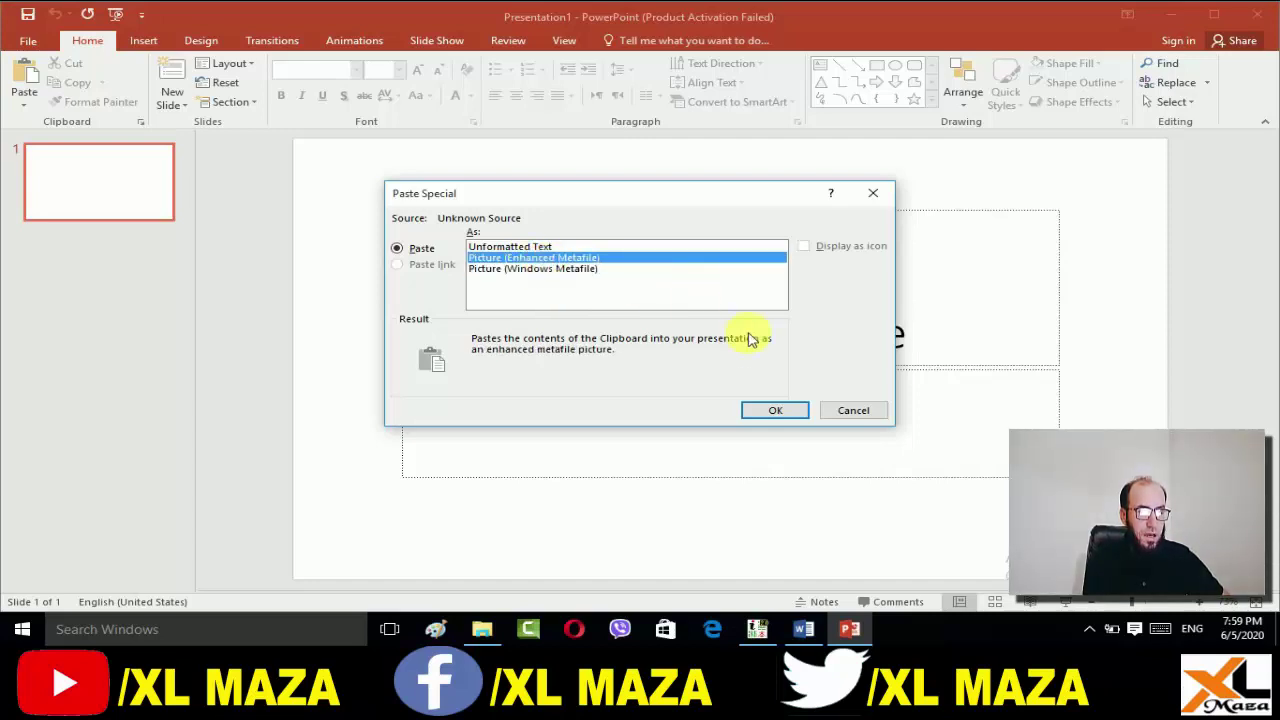
{"action": "left_click", "coordinate": [758, 403]}
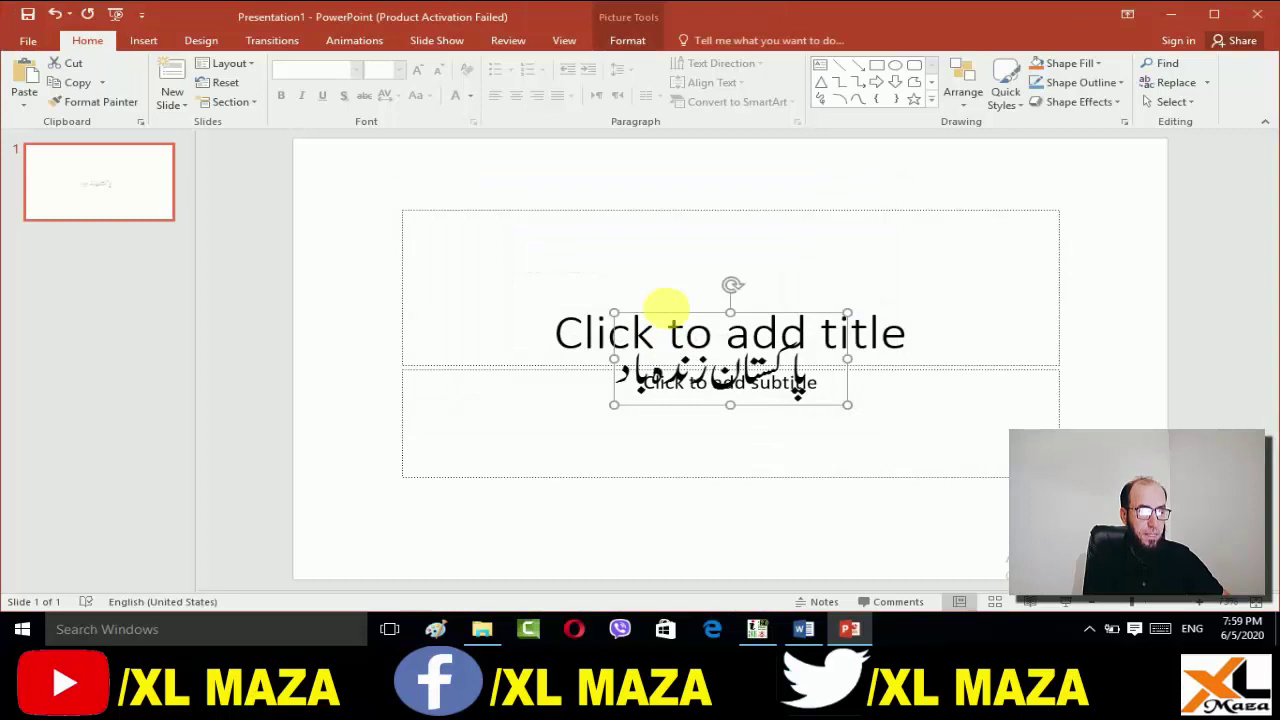
{"action": "left_click_drag", "start_coordinate": [712, 320], "coordinate": [510, 180]}
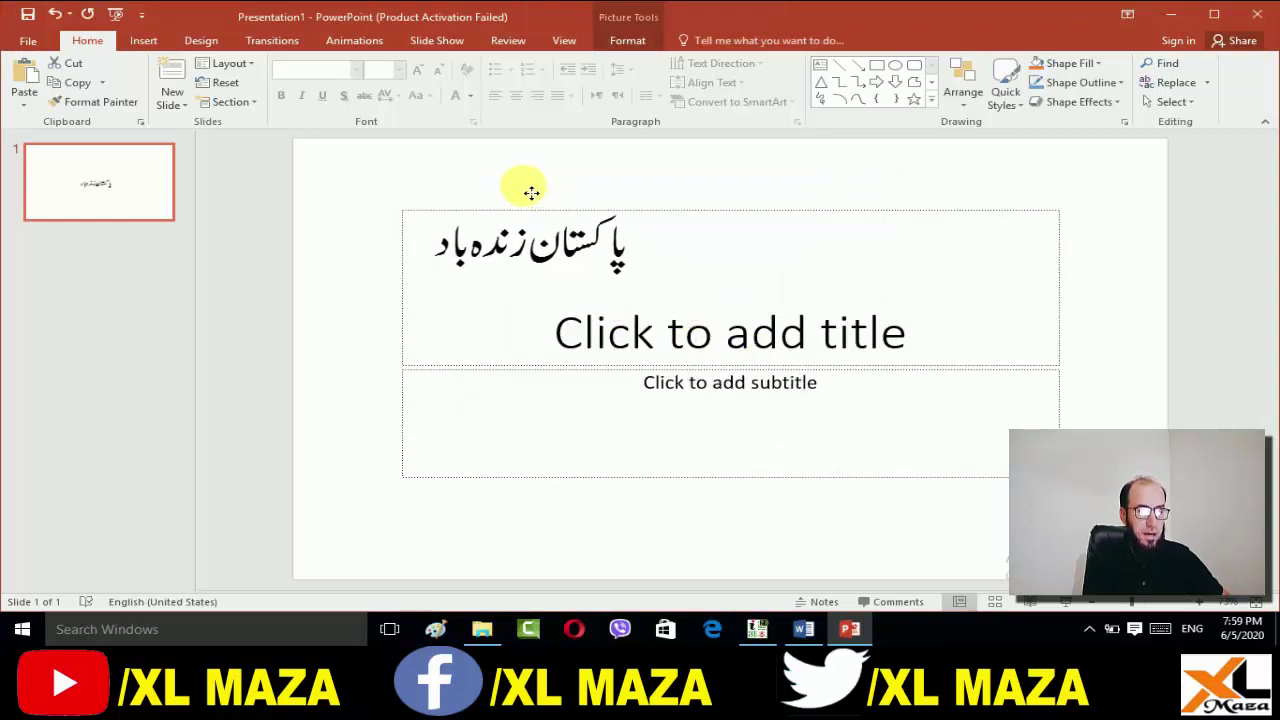